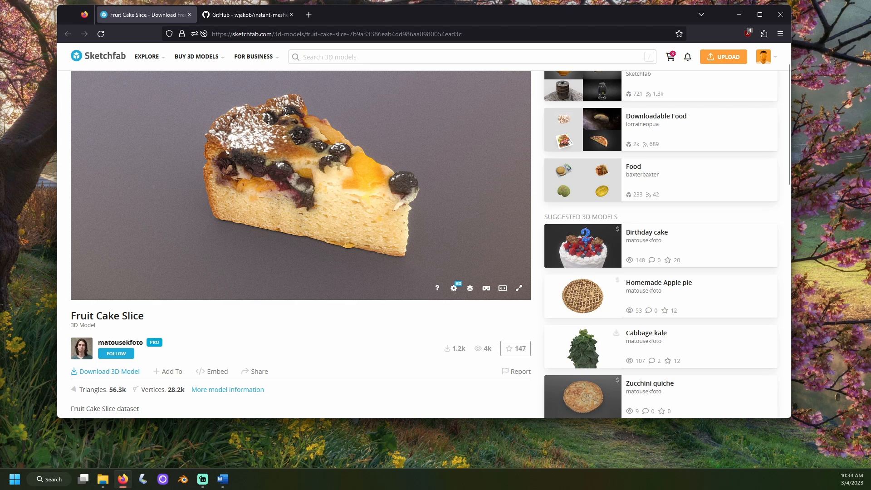
- Download the Microsoft Windows pre-compiled binary of Instant Meshes from the README of its GitHub repository
{"action": "scroll", "coordinate": [338, 357], "scroll_direction": "down", "scroll_amount": 3}
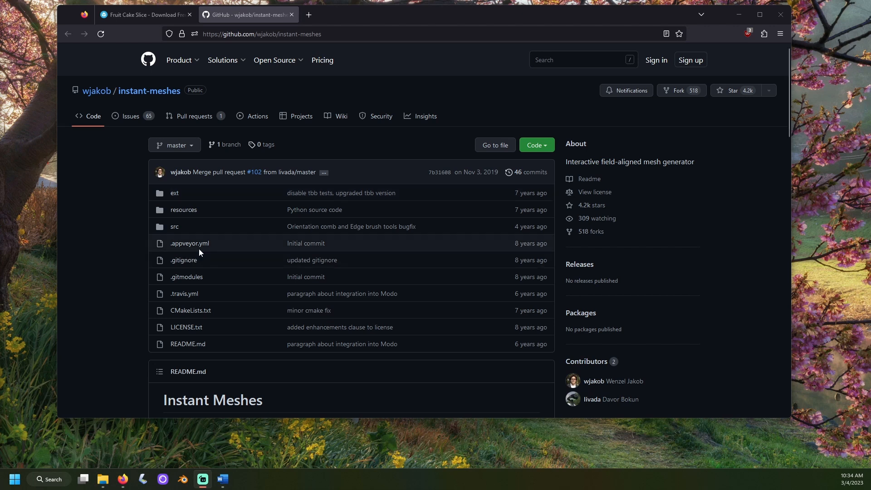
{"action": "scroll", "coordinate": [118, 263], "scroll_direction": "down", "scroll_amount": 4}
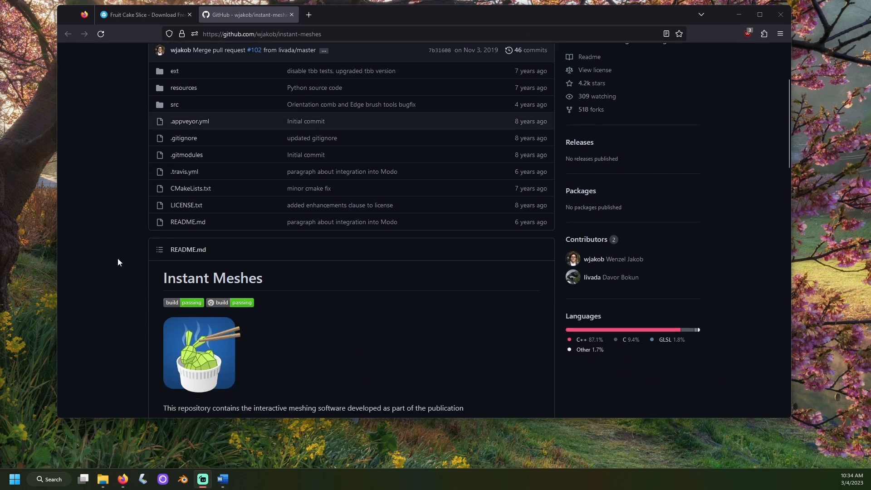
{"action": "scroll", "coordinate": [118, 262], "scroll_direction": "down", "scroll_amount": 3}
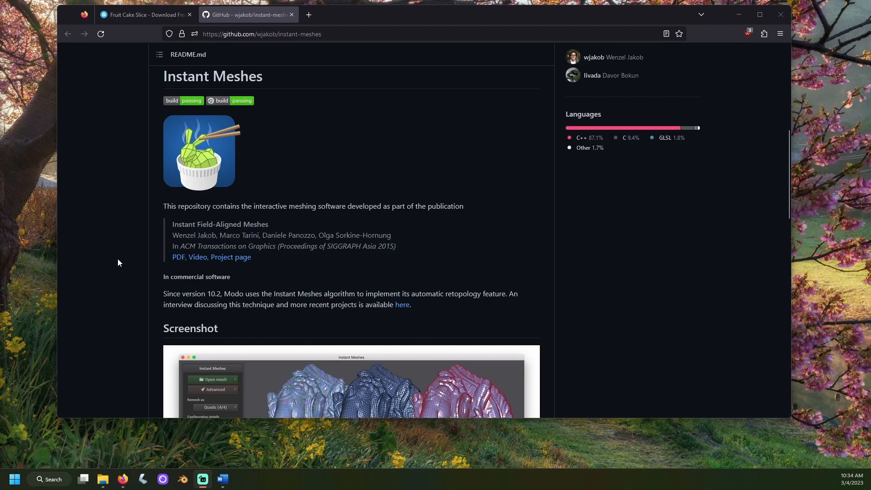
{"action": "scroll", "coordinate": [118, 263], "scroll_direction": "down", "scroll_amount": 3}
{"action": "scroll", "coordinate": [118, 263], "scroll_direction": "down", "scroll_amount": 4}
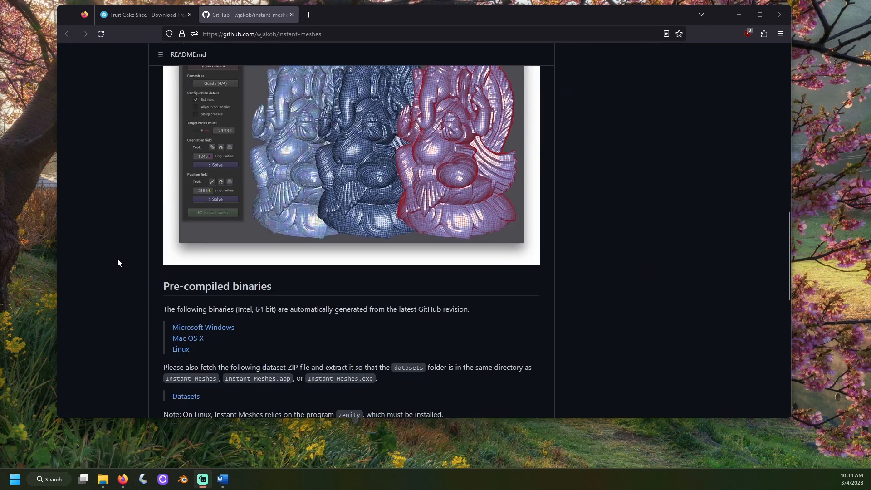
{"action": "scroll", "coordinate": [118, 260], "scroll_direction": "down", "scroll_amount": 4}
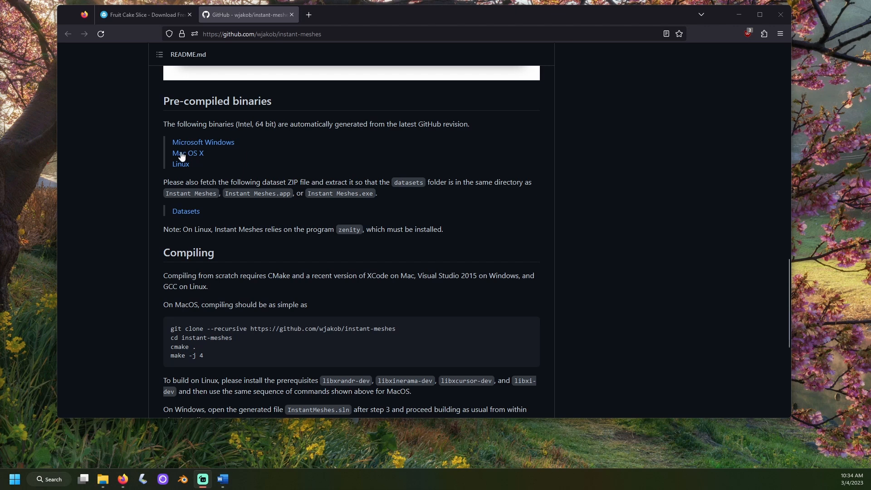
{"action": "left_click", "coordinate": [205, 144]}
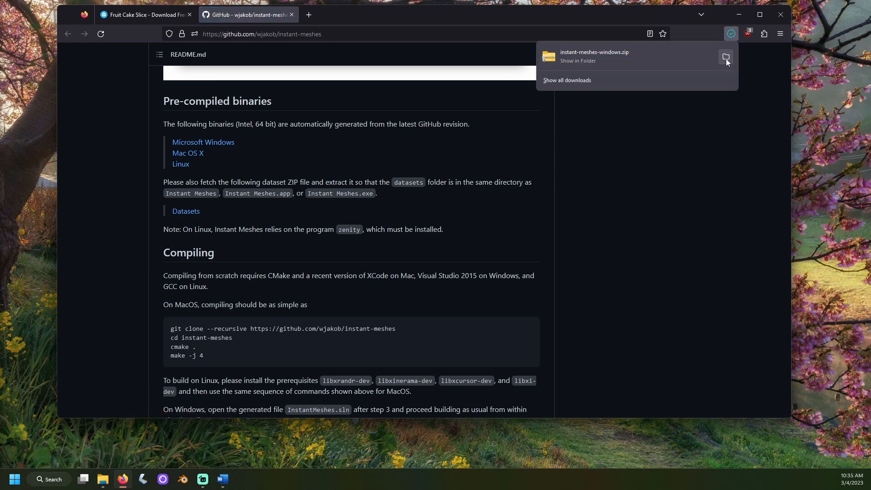
- Show the downloaded instant-meshes-windows archive in its folder and extract all of its contents
{"action": "left_click", "coordinate": [726, 58]}
{"action": "right_click", "coordinate": [336, 143]}
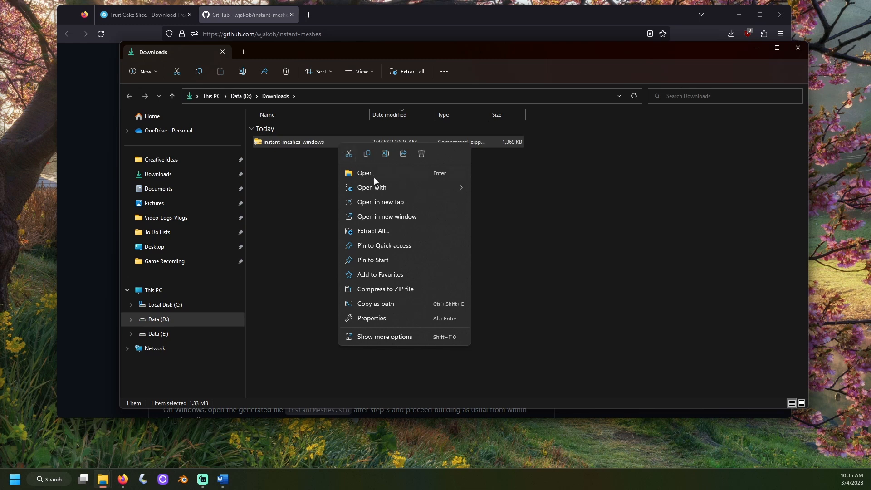
{"action": "left_click", "coordinate": [379, 230]}
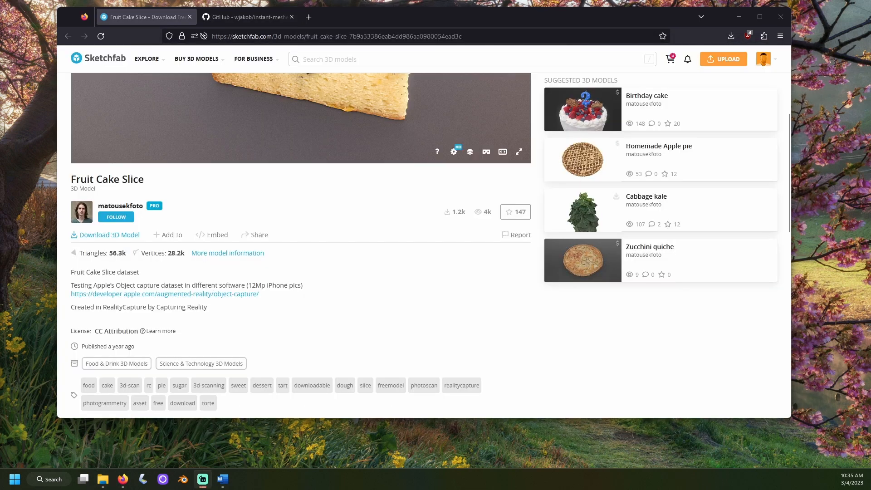
- Download the Fruit Cake Slice model from Sketchfab in GLB format with the 8k texture size
{"action": "left_click", "coordinate": [103, 235]}
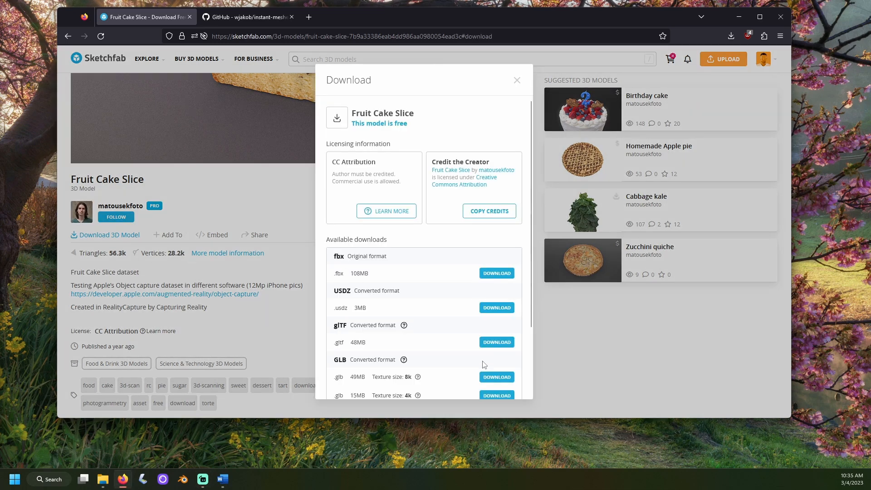
{"action": "left_click", "coordinate": [496, 377]}
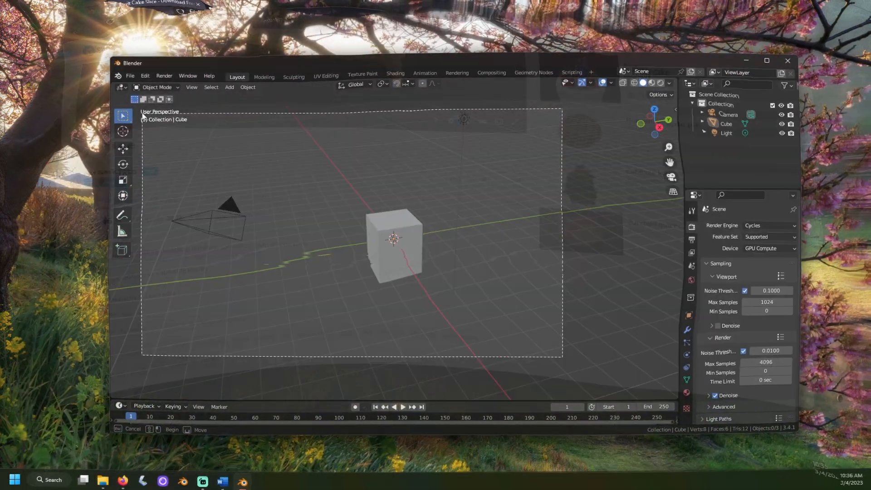
- Switch to Blender, delete all default objects from the scene and import the fruit_cake_slice.glb model
{"action": "key", "text": "Delete"}
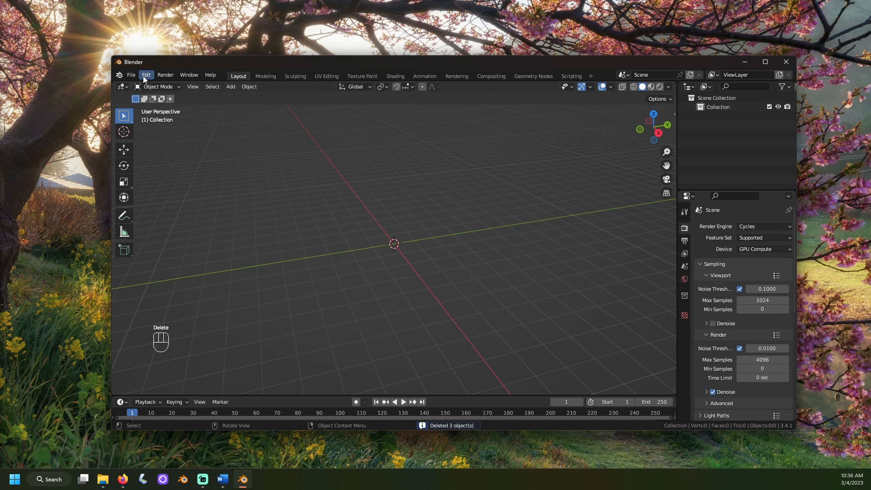
{"action": "left_click", "coordinate": [131, 74]}
{"action": "mouse_move", "coordinate": [168, 203]}
{"action": "left_click", "coordinate": [258, 230]}
{"action": "left_click", "coordinate": [578, 370]}
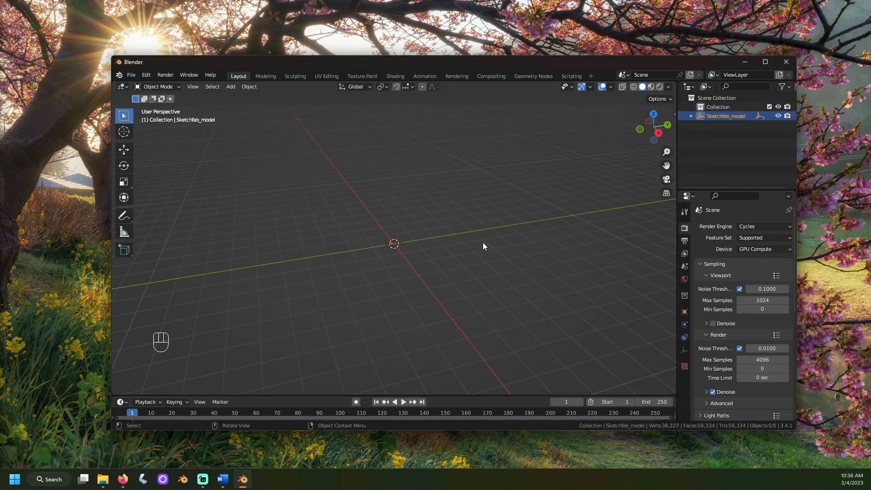
- Enlarge the program window and scale up all the imported objects until the cake slice is large in the viewport
{"action": "left_click_drag", "start_coordinate": [518, 62], "coordinate": [507, 44]}
{"action": "left_click_drag", "start_coordinate": [785, 412], "coordinate": [825, 442]}
{"action": "left_click", "coordinate": [449, 236]}
{"action": "middle_click_drag", "start_coordinate": [393, 252], "coordinate": [421, 246]}
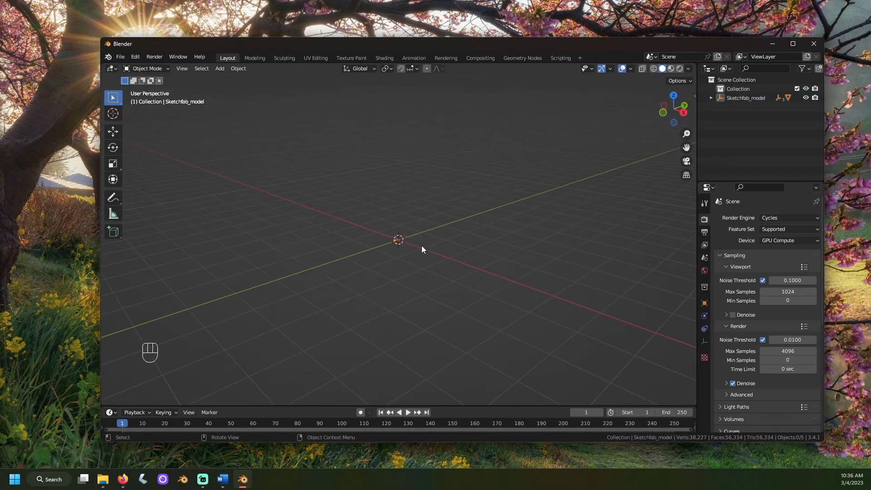
{"action": "scroll", "coordinate": [422, 246], "scroll_direction": "up", "scroll_amount": 5}
{"action": "key", "text": "a"}
{"action": "key", "text": "s"}
{"action": "left_click", "coordinate": [459, 304]}
{"action": "left_click", "coordinate": [461, 302]}
{"action": "middle_click_drag", "start_coordinate": [485, 276], "coordinate": [465, 282]}
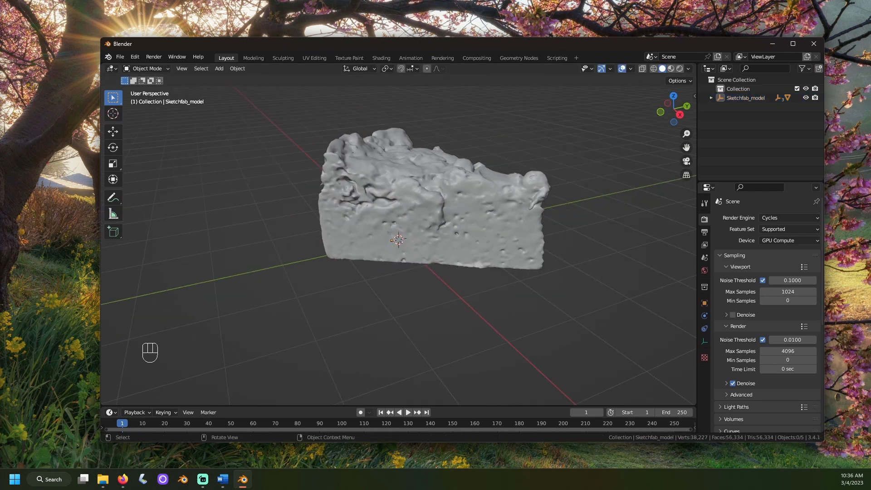
- Move the Sketchfab_model object with its hierarchy into the existing Collection in the Outliner
{"action": "left_click", "coordinate": [453, 223]}
{"action": "right_click", "coordinate": [731, 98]}
{"action": "right_click", "coordinate": [730, 98]}
{"action": "left_click", "coordinate": [694, 150]}
{"action": "left_click_drag", "start_coordinate": [747, 98], "coordinate": [748, 89]}
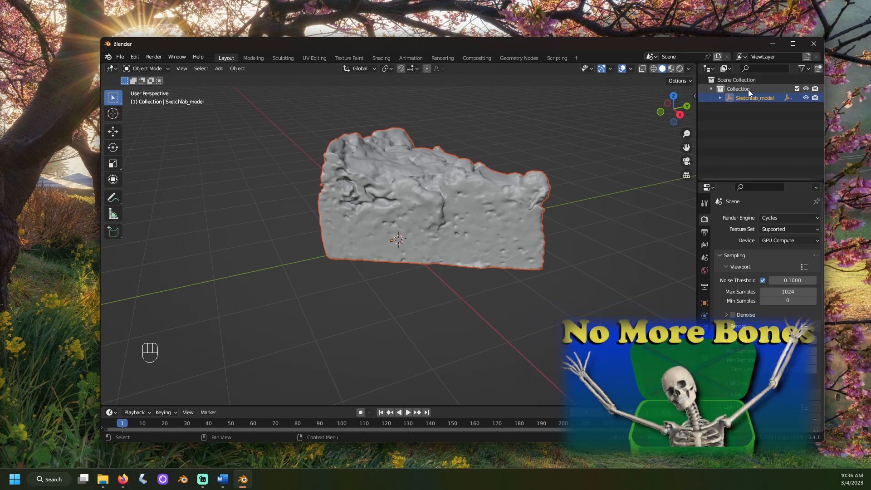
{"action": "left_click", "coordinate": [749, 90]}
- Clear the parent of the cake slice mesh to detach it from the Sketchfab_model hierarchy
{"action": "left_click", "coordinate": [507, 232]}
{"action": "right_click", "coordinate": [499, 233]}
{"action": "mouse_move", "coordinate": [476, 356]}
{"action": "left_click", "coordinate": [566, 347]}
- Filter meshes out of the Outliner and delete the leftover Sketchfab_model parent hierarchy
{"action": "left_click", "coordinate": [804, 69]}
{"action": "left_click", "coordinate": [741, 252]}
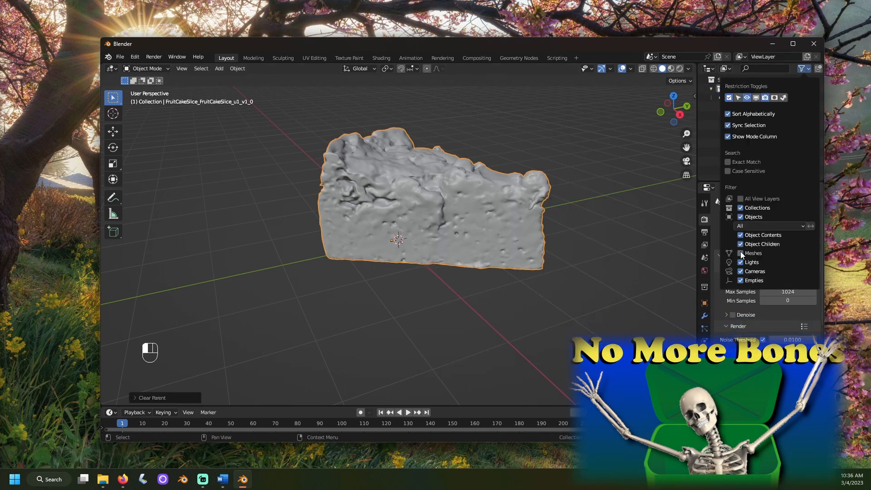
{"action": "right_click", "coordinate": [724, 89]}
{"action": "right_click", "coordinate": [737, 90]}
{"action": "left_click", "coordinate": [725, 162]}
{"action": "right_click", "coordinate": [736, 98]}
{"action": "right_click", "coordinate": [736, 98]}
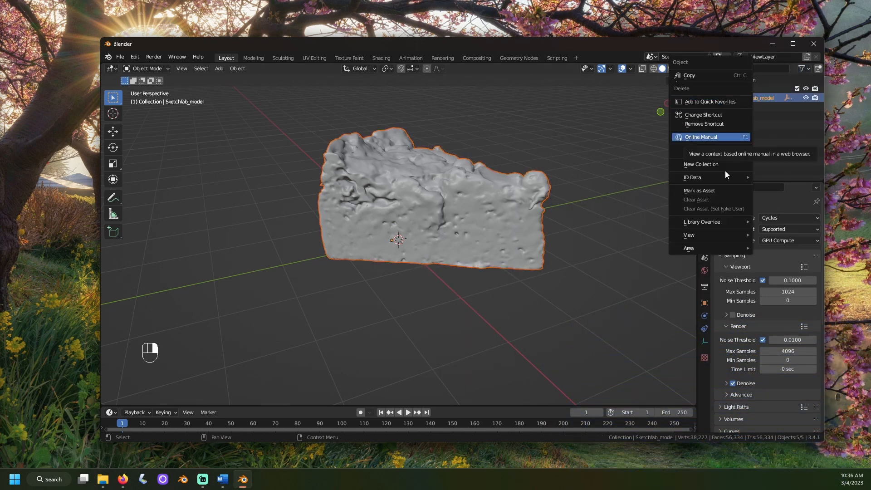
{"action": "right_click", "coordinate": [770, 98]}
{"action": "left_click", "coordinate": [763, 98]}
- Turn the display of meshes in the Outliner filter back on
{"action": "left_click", "coordinate": [804, 68]}
{"action": "left_click", "coordinate": [749, 252]}
{"action": "left_click", "coordinate": [595, 197]}
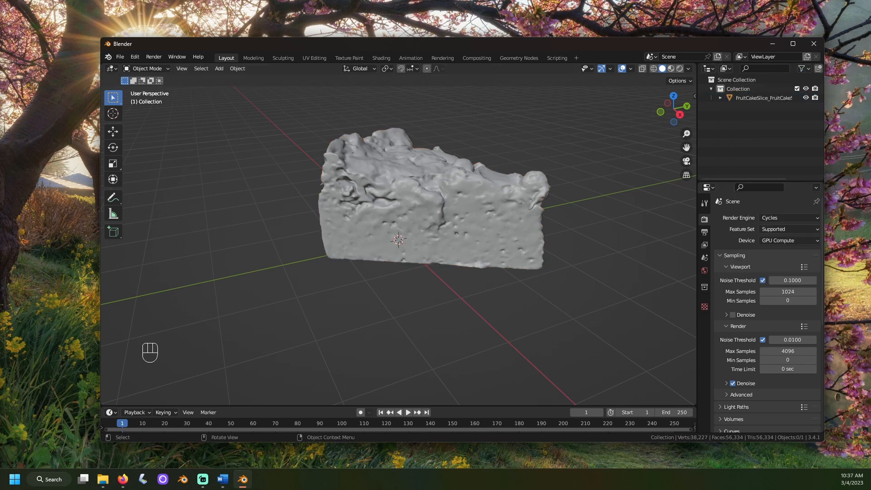
- Merge the cake slice's vertices by distance in Edit Mode, check the merge settings and return to Object Mode
{"action": "left_click", "coordinate": [437, 202]}
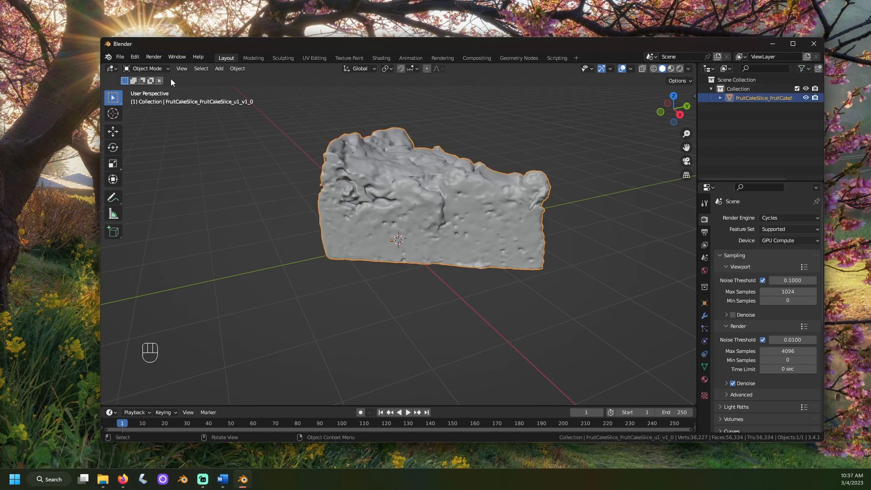
{"action": "key", "text": "Tab"}
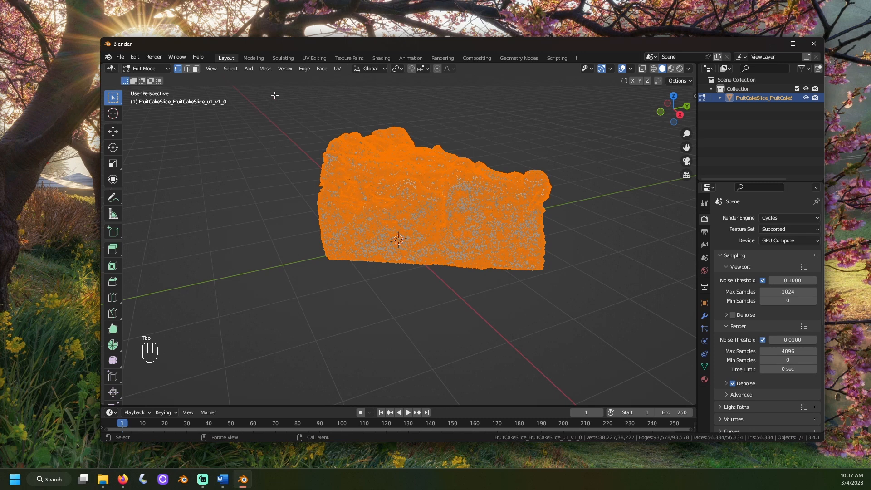
{"action": "left_click", "coordinate": [266, 69]}
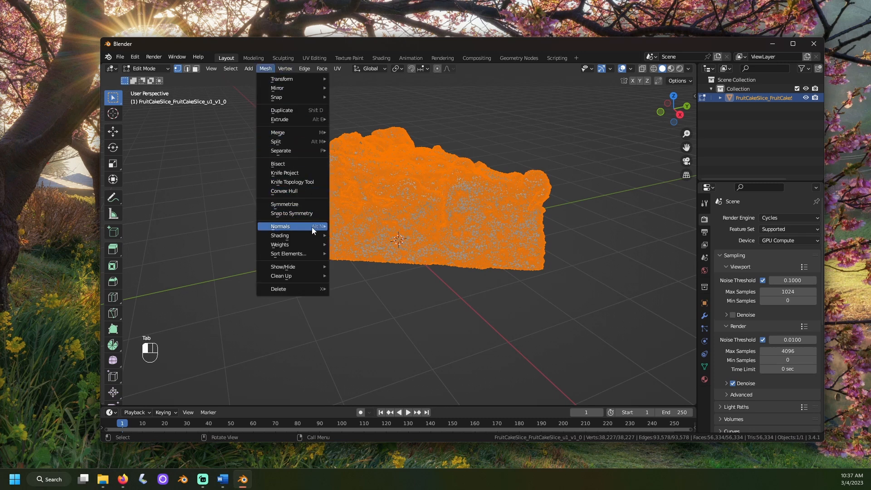
{"action": "mouse_move", "coordinate": [298, 277]}
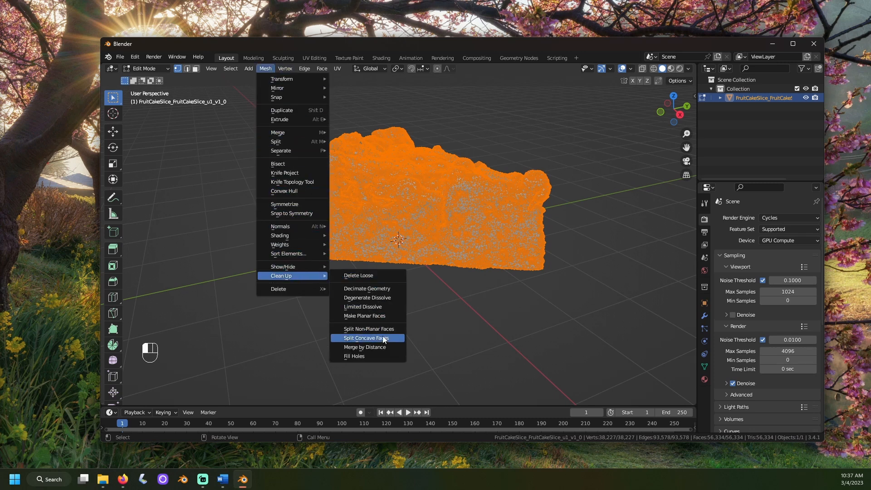
{"action": "left_click", "coordinate": [384, 349]}
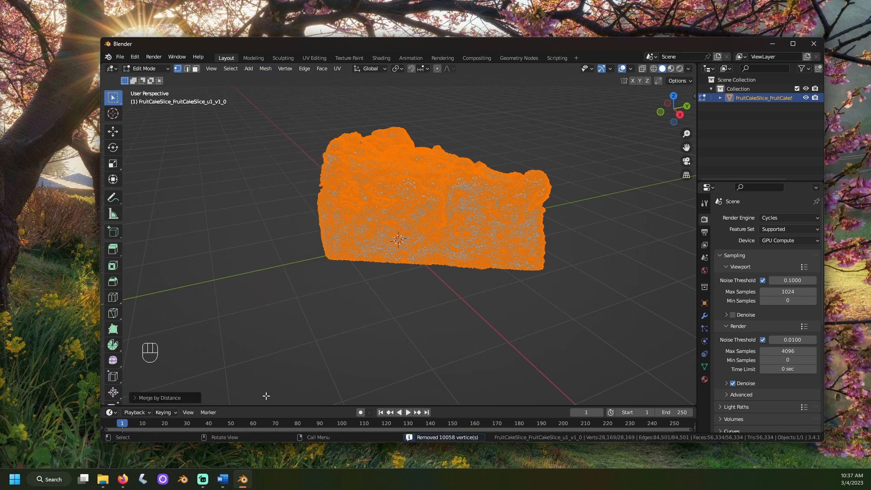
{"action": "left_click", "coordinate": [152, 398]}
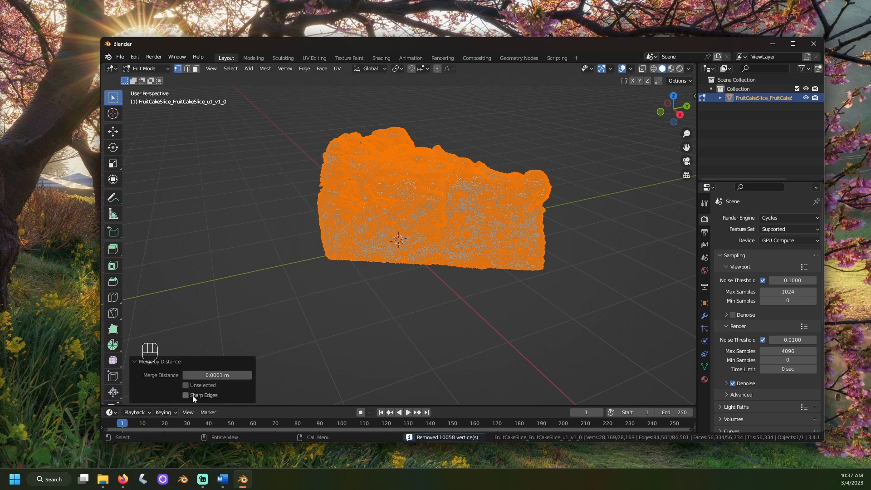
{"action": "left_click", "coordinate": [251, 373]}
{"action": "key", "text": "Tab"}
{"action": "right_click", "coordinate": [522, 437]}
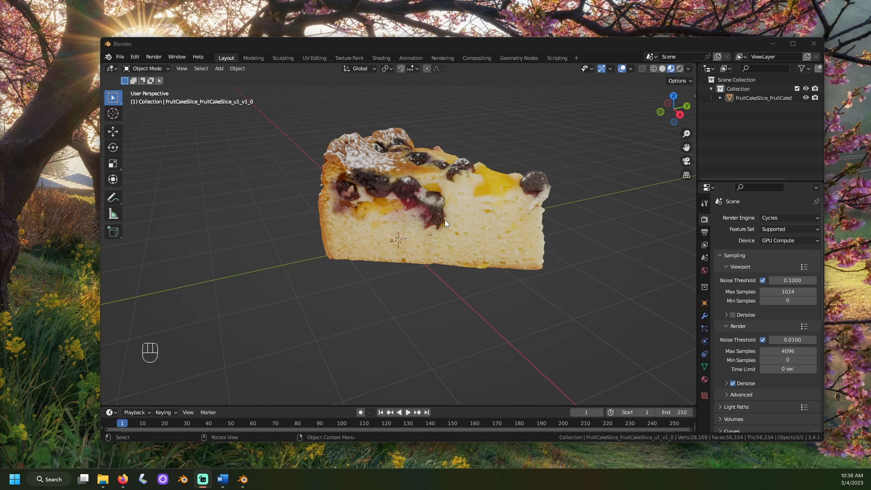
- Export the selected cake slice as a Wavefront OBJ file named fruitcake
{"action": "left_click", "coordinate": [445, 223]}
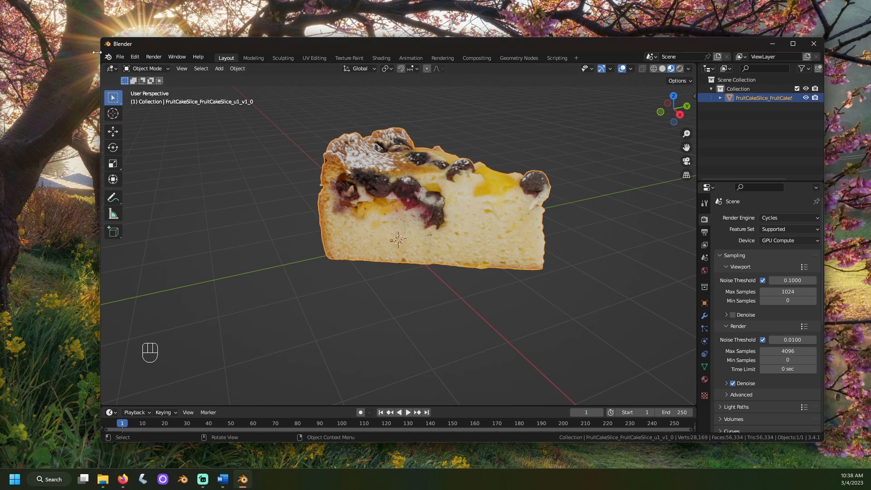
{"action": "left_click", "coordinate": [120, 57]}
{"action": "mouse_move", "coordinate": [136, 189]}
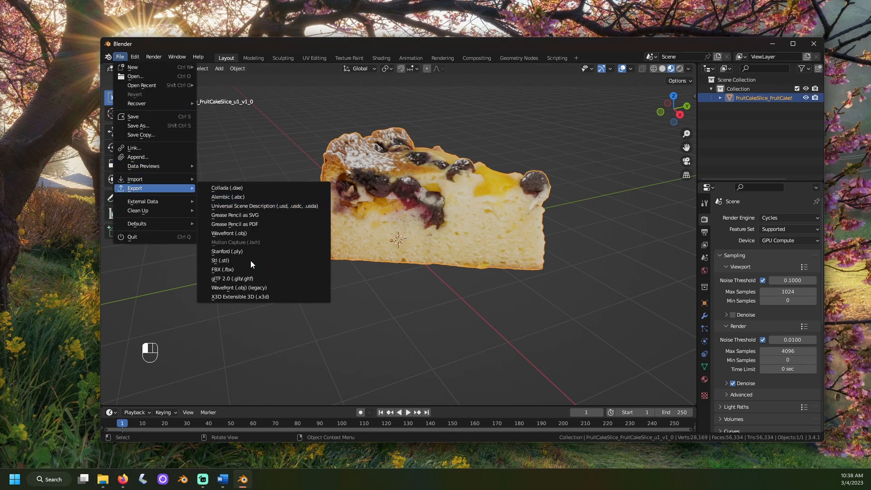
{"action": "left_click", "coordinate": [229, 233]}
{"action": "type", "text": "fruitcake"}
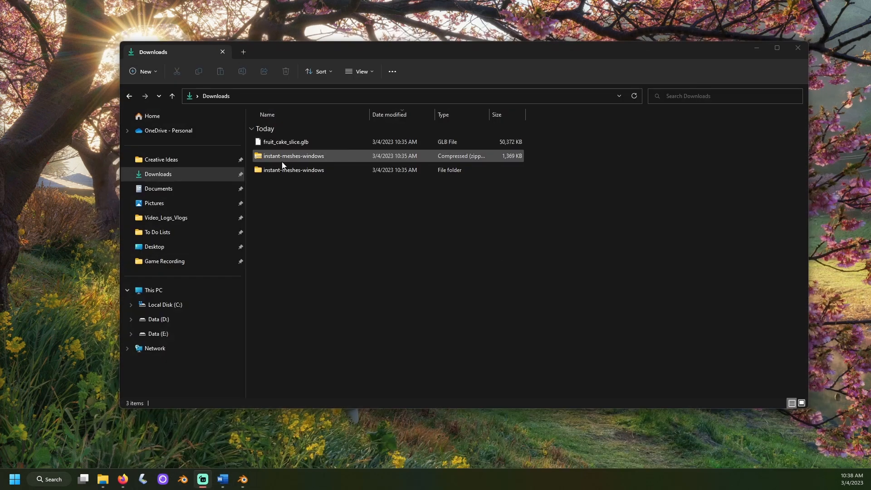
- Launch Instant Meshes from the extracted instant-meshes-windows folder and open the exported fruitcake mesh in it
{"action": "double_click", "coordinate": [296, 168]}
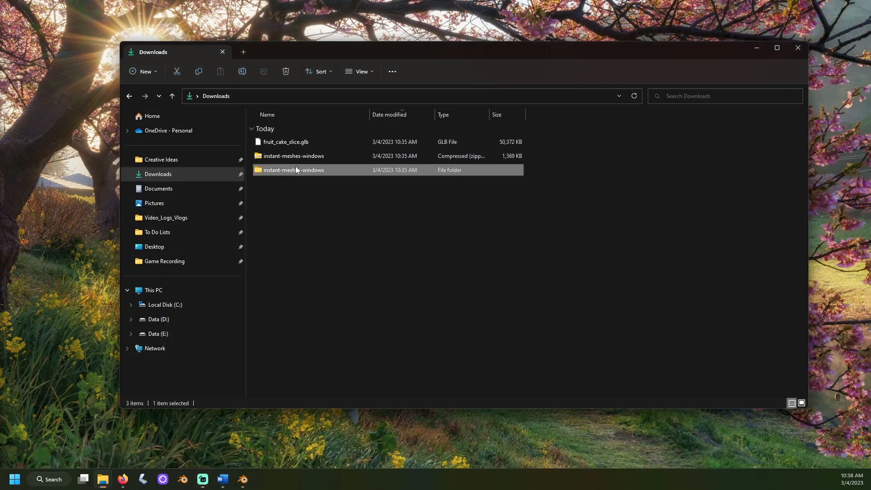
{"action": "double_click", "coordinate": [291, 143]}
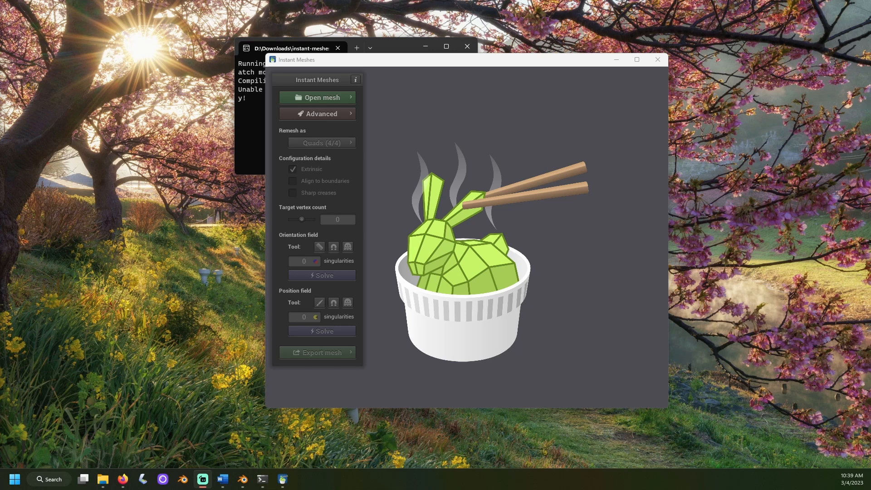
{"action": "left_click", "coordinate": [298, 94]}
{"action": "left_click", "coordinate": [393, 99]}
{"action": "left_click", "coordinate": [345, 159]}
{"action": "left_click", "coordinate": [700, 398]}
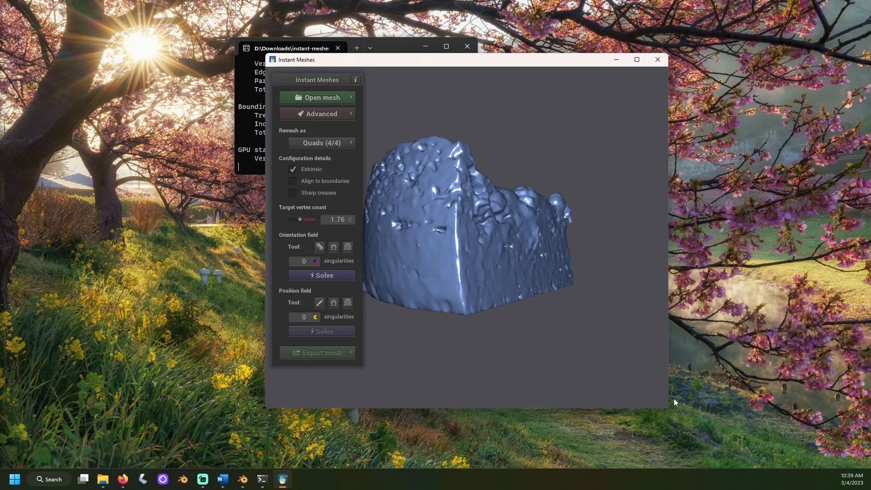
- Enlarge the Instant Meshes window and set the target vertex count to about 23.75 K
{"action": "left_click_drag", "start_coordinate": [552, 239], "coordinate": [546, 314]}
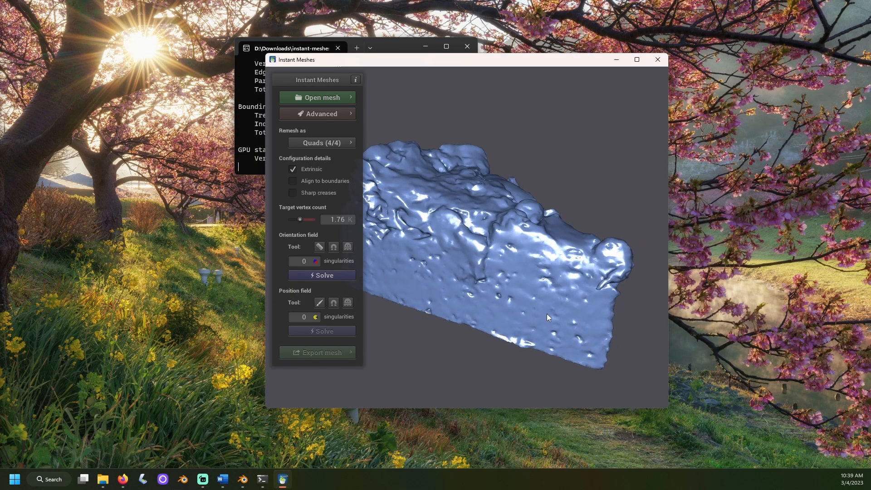
{"action": "left_click_drag", "start_coordinate": [668, 407], "coordinate": [738, 428]}
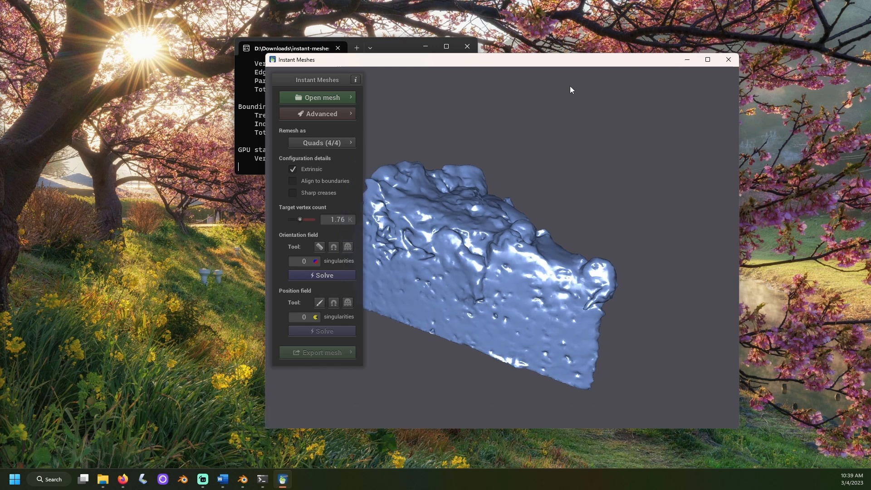
{"action": "left_click_drag", "start_coordinate": [564, 64], "coordinate": [500, 61]}
{"action": "left_click_drag", "start_coordinate": [467, 165], "coordinate": [431, 268]}
{"action": "left_click", "coordinate": [268, 272]}
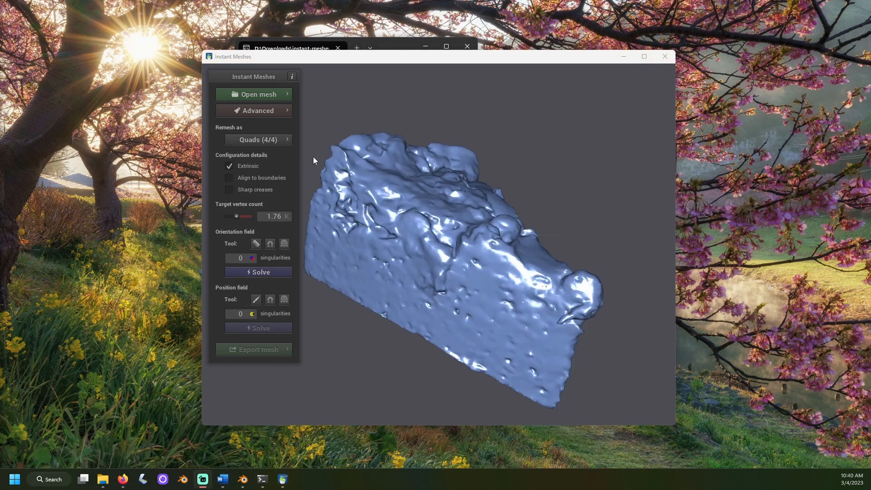
{"action": "left_click", "coordinate": [235, 217]}
{"action": "left_click_drag", "start_coordinate": [236, 217], "coordinate": [248, 221]}
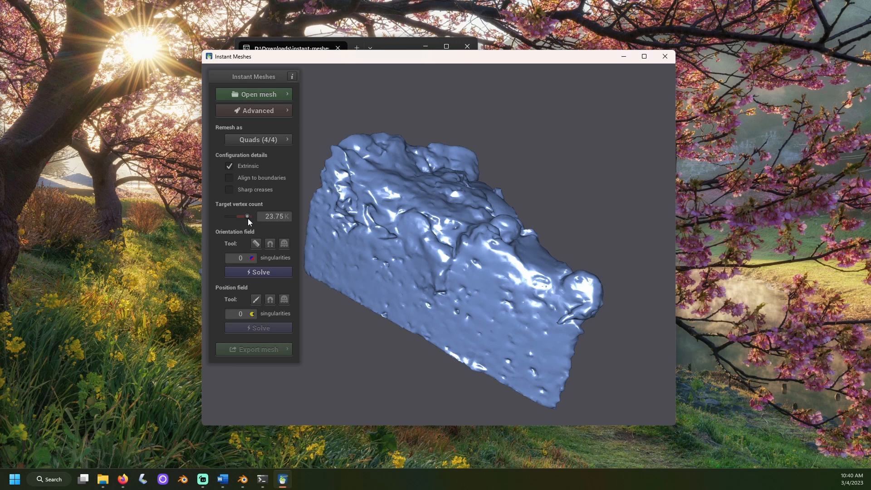
- Set the target vertex count to 26.50 K with the required subdivision, and solve the orientation and position fields
{"action": "left_click_drag", "start_coordinate": [248, 219], "coordinate": [248, 218]}
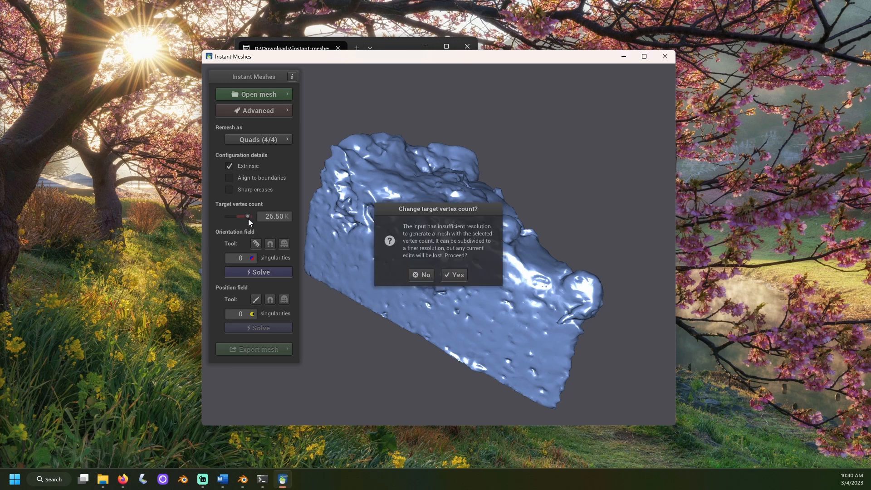
{"action": "left_click", "coordinate": [455, 280]}
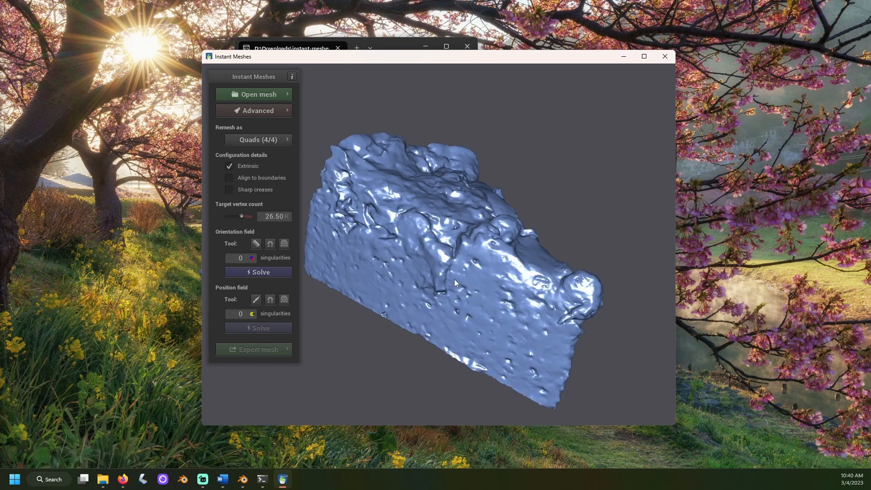
{"action": "left_click", "coordinate": [271, 273]}
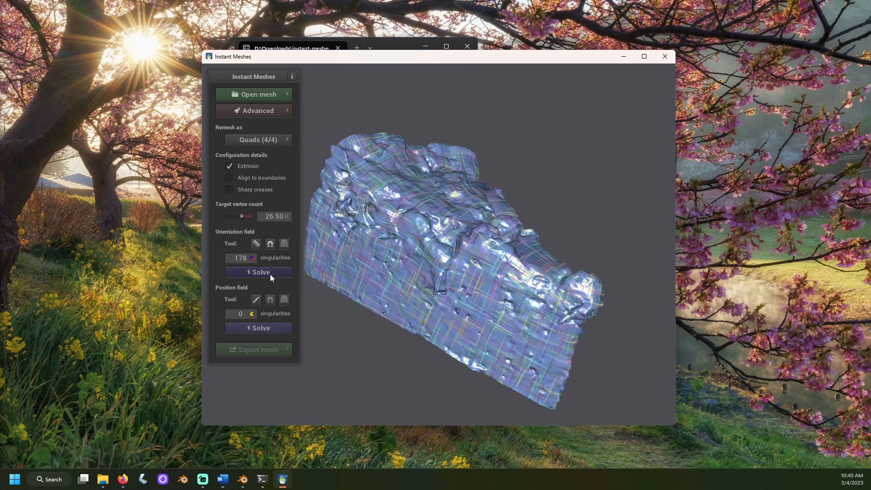
{"action": "left_click", "coordinate": [256, 329]}
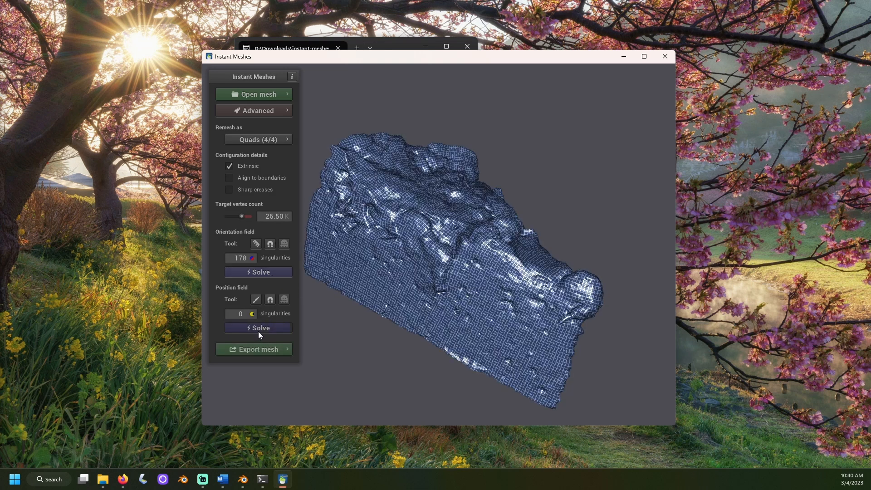
- Activate the Position Singularity Attractor to show the position singularities on the cake slice's underside
{"action": "left_click_drag", "start_coordinate": [583, 244], "coordinate": [389, 150]}
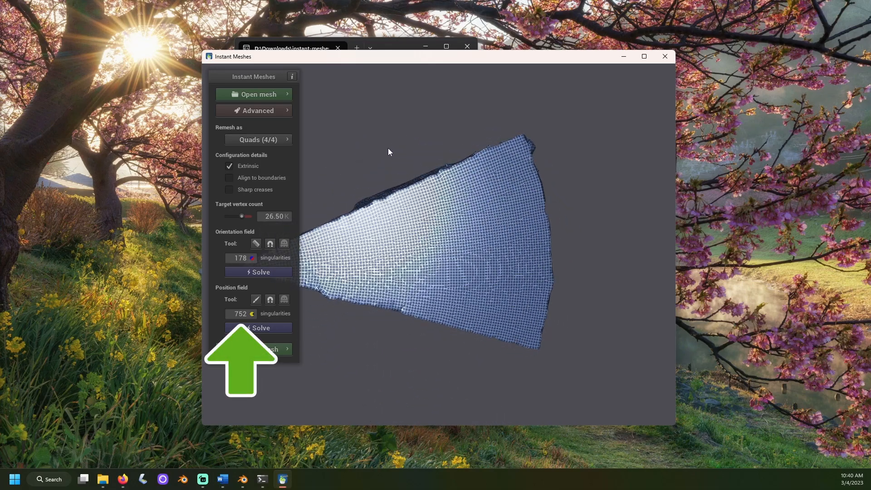
{"action": "scroll", "coordinate": [418, 208], "scroll_direction": "up", "scroll_amount": 2}
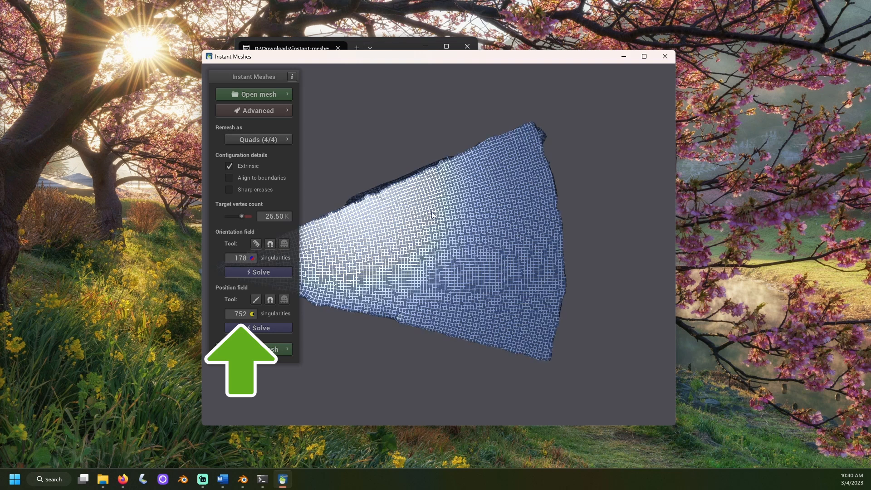
{"action": "scroll", "coordinate": [432, 211], "scroll_direction": "up", "scroll_amount": 3}
{"action": "scroll", "coordinate": [432, 211], "scroll_direction": "up", "scroll_amount": 2}
{"action": "scroll", "coordinate": [432, 210], "scroll_direction": "up", "scroll_amount": 3}
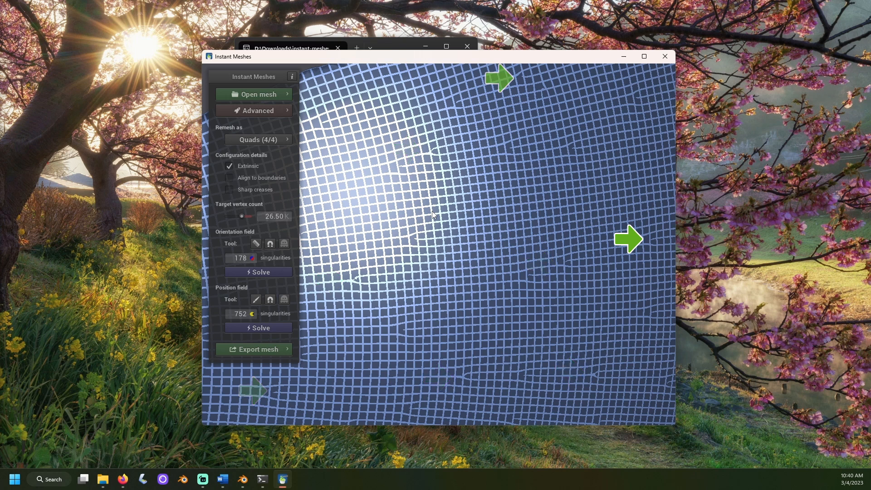
{"action": "left_click_drag", "start_coordinate": [433, 212], "coordinate": [273, 303]}
{"action": "left_click", "coordinate": [273, 304]}
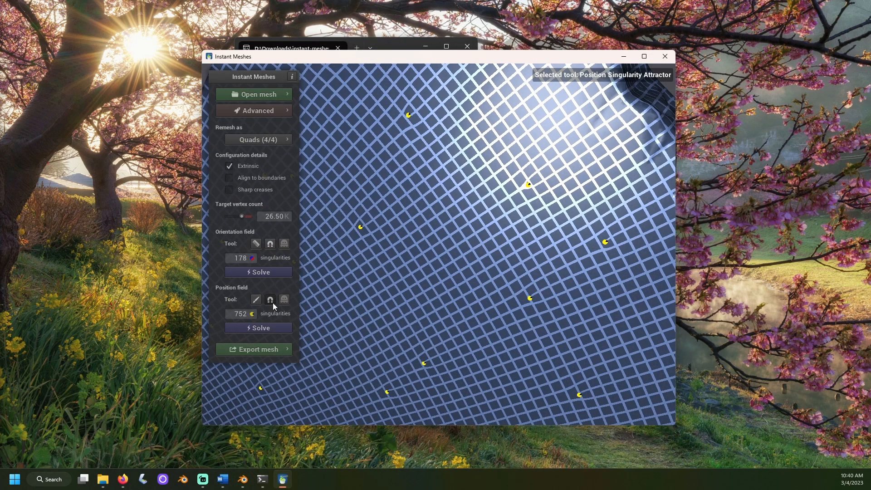
{"action": "scroll", "coordinate": [564, 172], "scroll_direction": "up", "scroll_amount": 5}
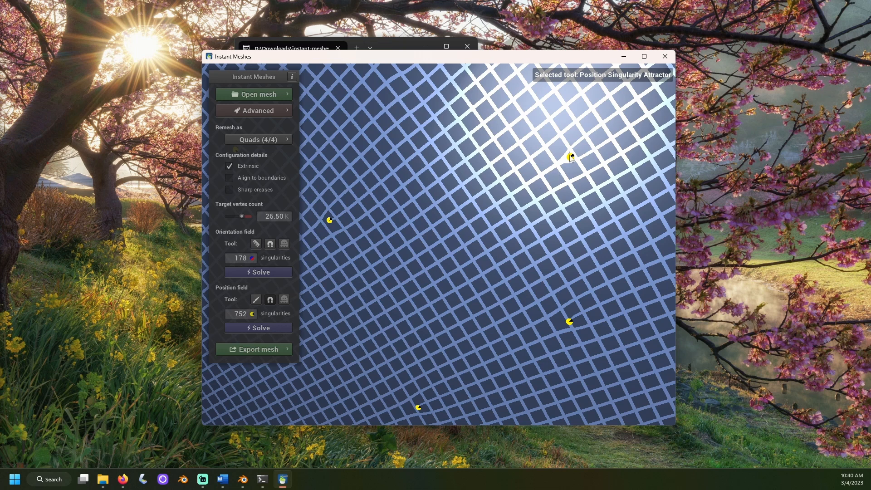
- Move several position singularities on the slice's underside to new spots with the Position Singularity Attractor
{"action": "mouse_move", "coordinate": [571, 157]}
{"action": "left_mouse_down"}
{"action": "mouse_move", "coordinate": [511, 200]}
{"action": "mouse_move", "coordinate": [537, 184]}
{"action": "left_mouse_up"}
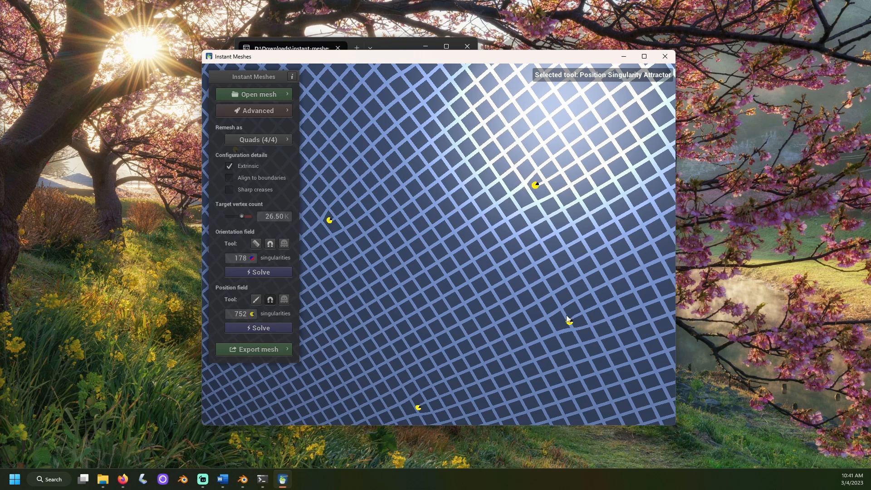
{"action": "left_click_drag", "start_coordinate": [550, 329], "coordinate": [523, 346]}
{"action": "left_click_drag", "start_coordinate": [446, 403], "coordinate": [449, 401]}
{"action": "left_click_drag", "start_coordinate": [330, 219], "coordinate": [356, 197]}
{"action": "left_click_drag", "start_coordinate": [307, 240], "coordinate": [312, 237]}
{"action": "left_click_drag", "start_coordinate": [536, 186], "coordinate": [495, 206]}
{"action": "scroll", "coordinate": [485, 227], "scroll_direction": "down", "scroll_amount": 8}
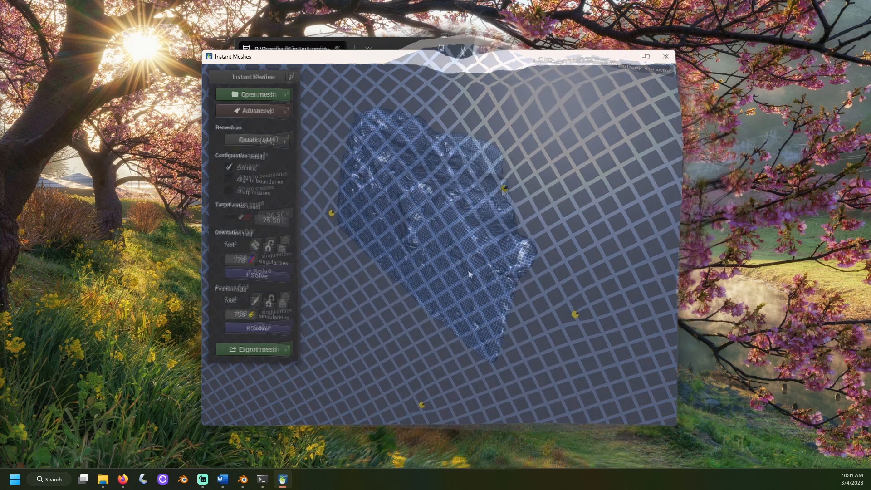
- Extract the quad mesh with 0 smoothing iterations and inspect its side and underside up close
{"action": "left_click", "coordinate": [245, 350]}
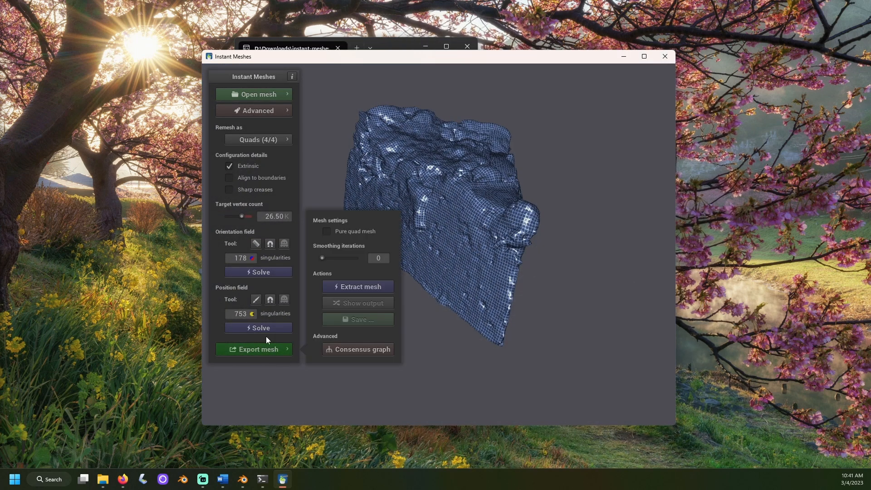
{"action": "left_click", "coordinate": [363, 284]}
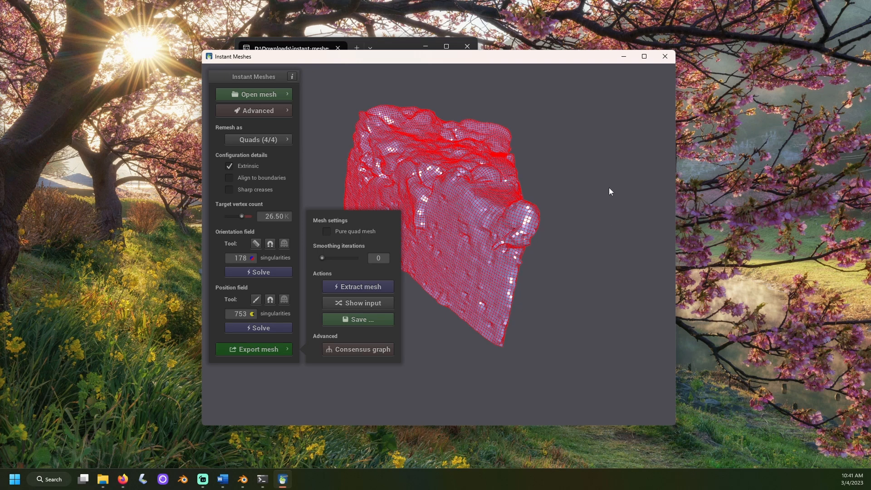
{"action": "left_click", "coordinate": [266, 348]}
{"action": "left_click_drag", "start_coordinate": [313, 313], "coordinate": [508, 186]}
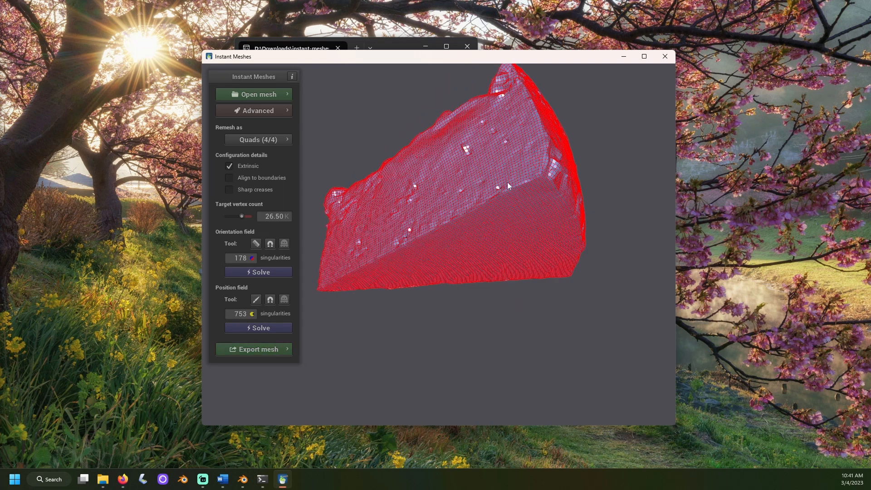
{"action": "scroll", "coordinate": [507, 183], "scroll_direction": "up", "scroll_amount": 10}
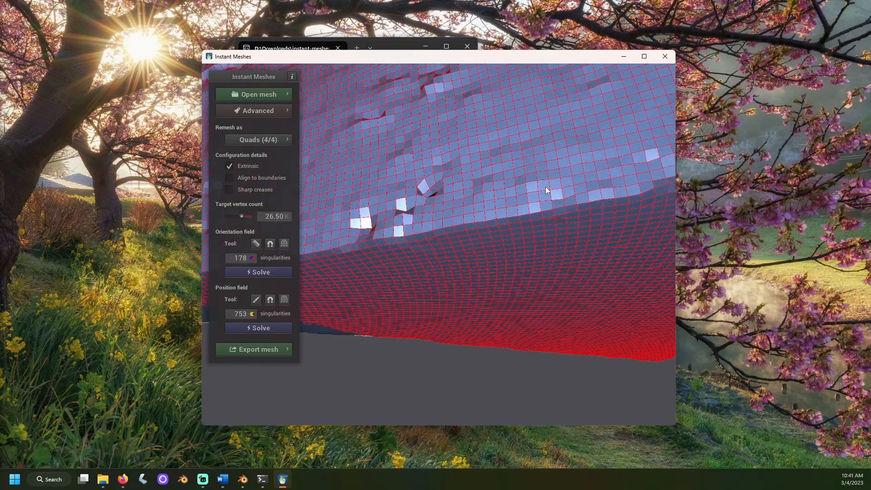
{"action": "scroll", "coordinate": [545, 186], "scroll_direction": "up", "scroll_amount": 3}
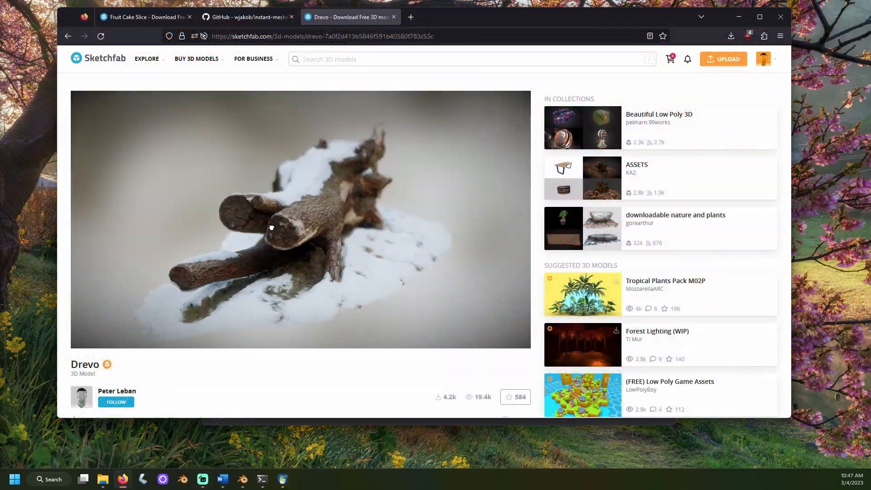
- Switch to the Drevo model's Sketchfab page in Firefox and view the wood model from another angle
{"action": "left_click_drag", "start_coordinate": [271, 227], "coordinate": [317, 228]}
{"action": "scroll", "coordinate": [223, 380], "scroll_direction": "down", "scroll_amount": 3}
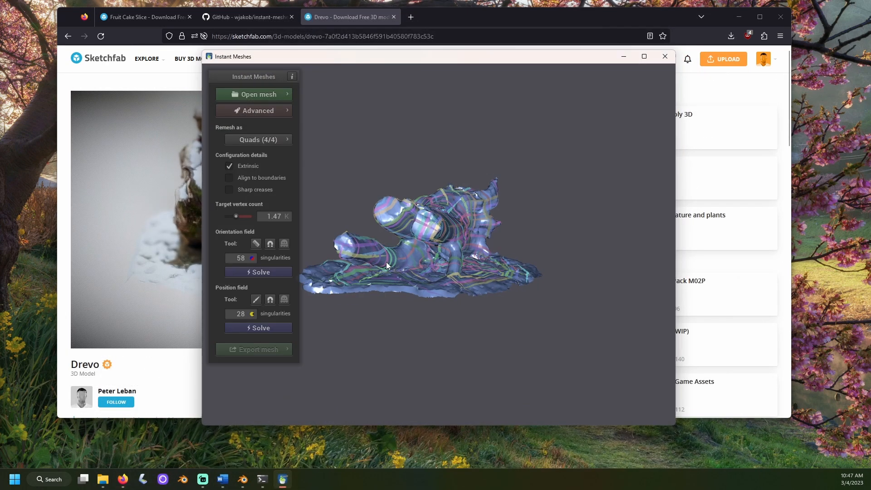
- Solve the position field of the Drevo mesh in Instant Meshes, extract the mesh and examine its surface
{"action": "left_click_drag", "start_coordinate": [386, 262], "coordinate": [489, 285]}
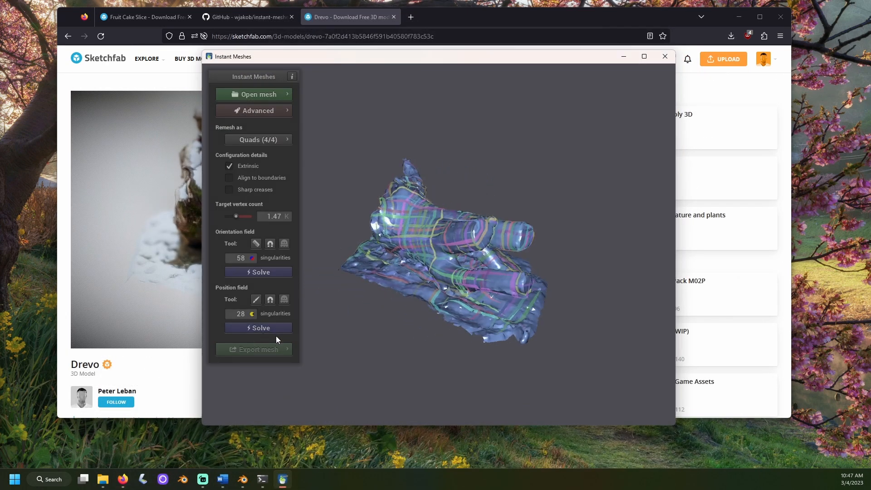
{"action": "left_click", "coordinate": [265, 327]}
{"action": "left_click", "coordinate": [274, 348]}
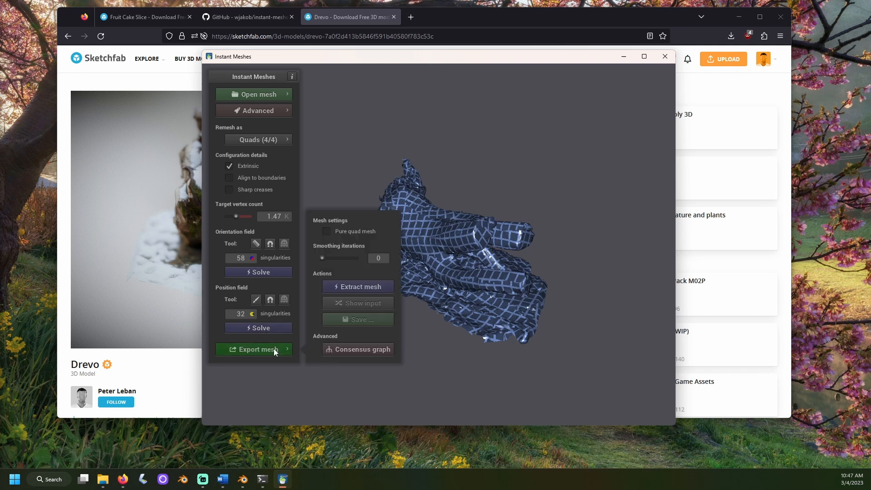
{"action": "left_click", "coordinate": [343, 286]}
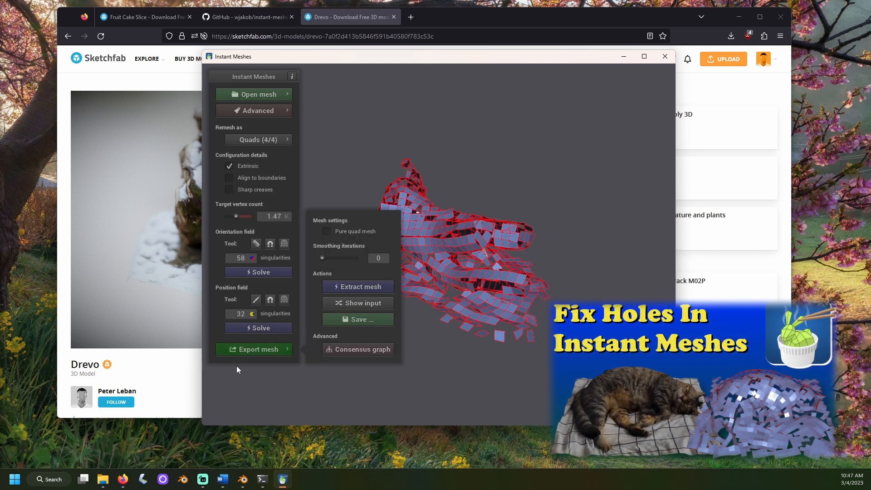
{"action": "left_click", "coordinate": [252, 349]}
{"action": "scroll", "coordinate": [572, 287], "scroll_direction": "up", "scroll_amount": 3}
{"action": "left_click_drag", "start_coordinate": [561, 270], "coordinate": [307, 268]}
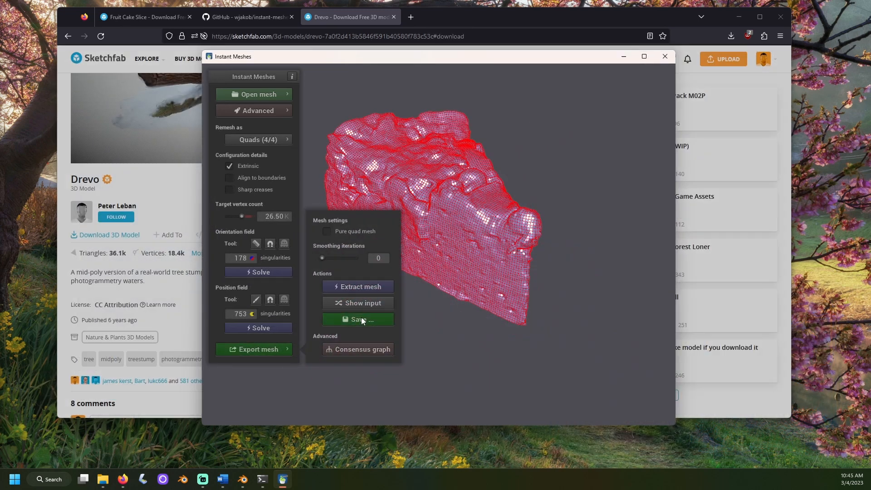
- Try to save the extracted cake mesh as QuadMesh in the Desktop's Scrap folder
{"action": "left_click", "coordinate": [361, 319]}
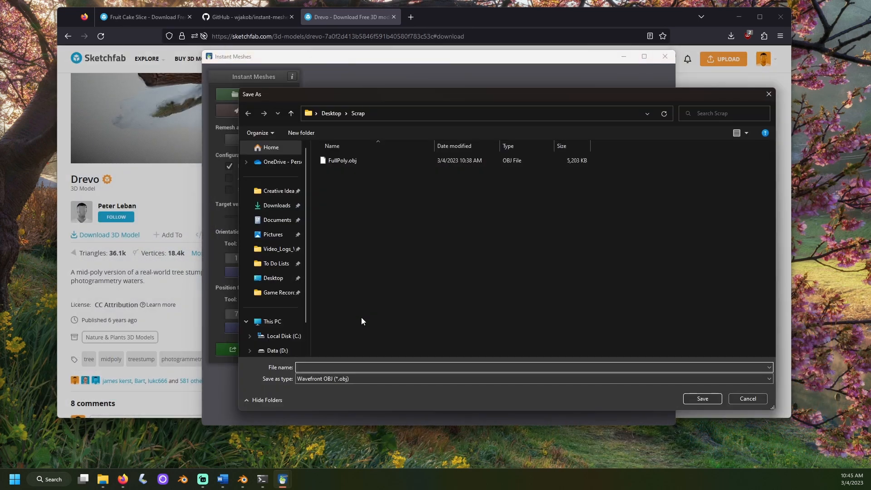
{"action": "type", "text": "QuadMesh"}
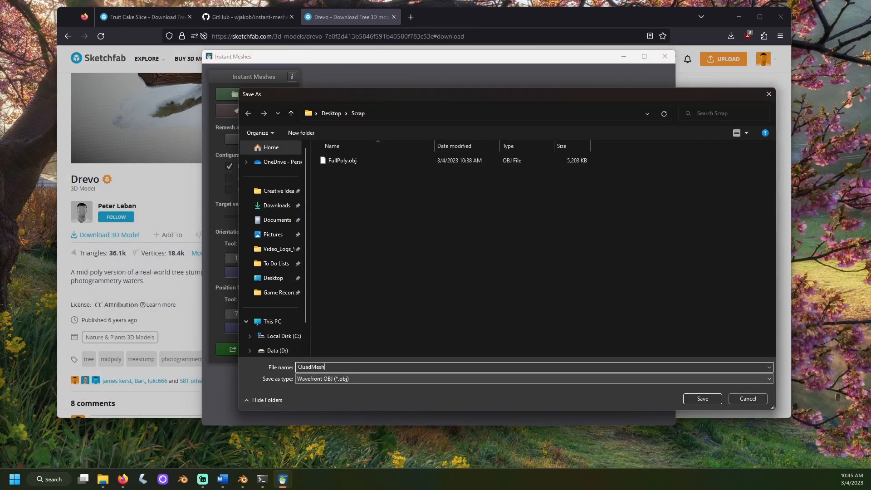
{"action": "key", "text": "Return"}
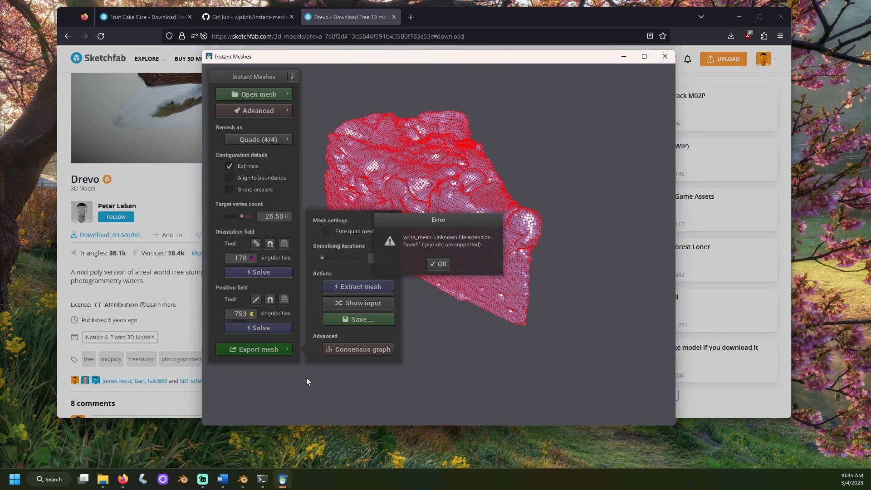
{"action": "left_click", "coordinate": [441, 265]}
- Save the extracted cake mesh as QuadMesh.obj in the Desktop's Scrap folder
{"action": "left_click", "coordinate": [358, 319]}
{"action": "type", "text": "QuadMesh.obj"}
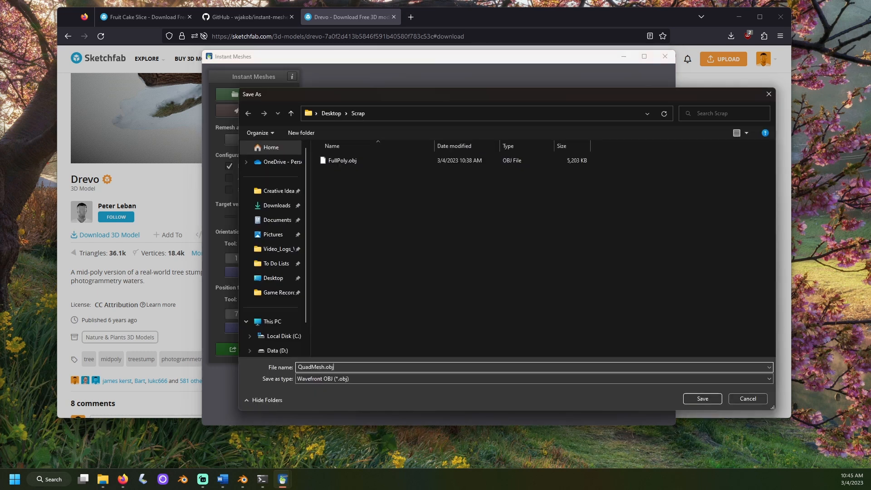
{"action": "key", "text": "Return"}
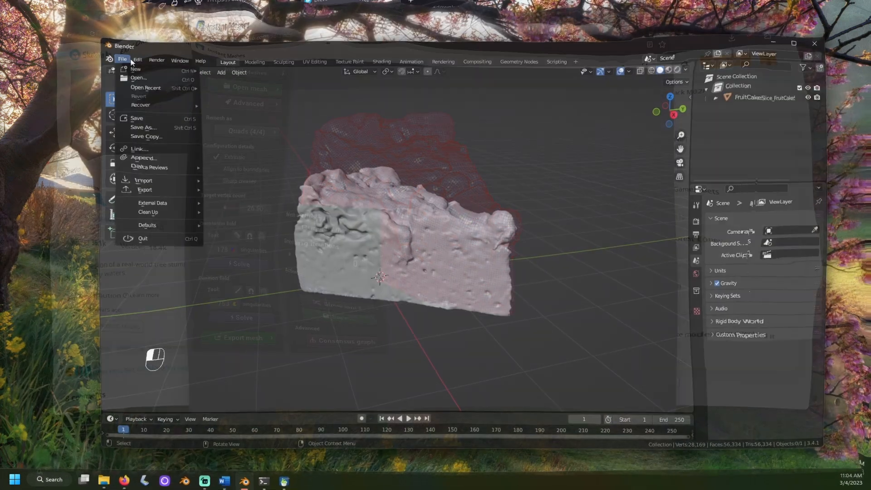
- Switch to Blender, import the remeshed quad2 OBJ and move it along the Y axis beside the original slice
{"action": "mouse_move", "coordinate": [159, 179]}
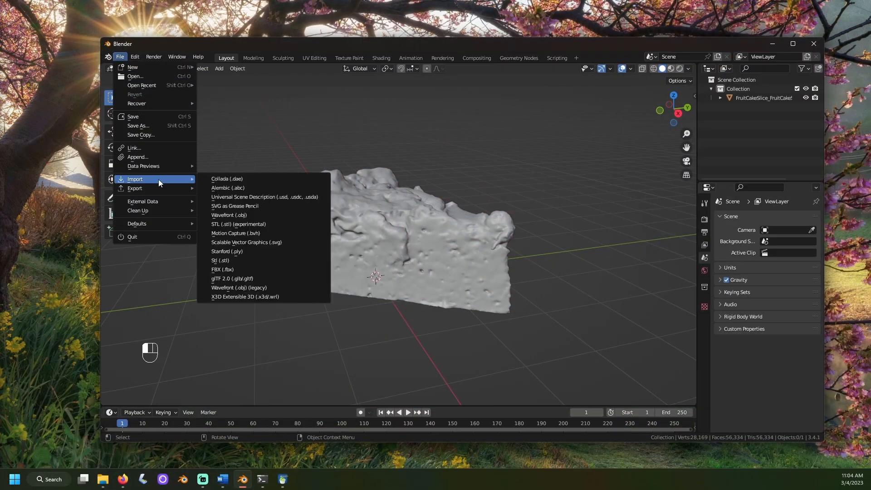
{"action": "left_click", "coordinate": [260, 210]}
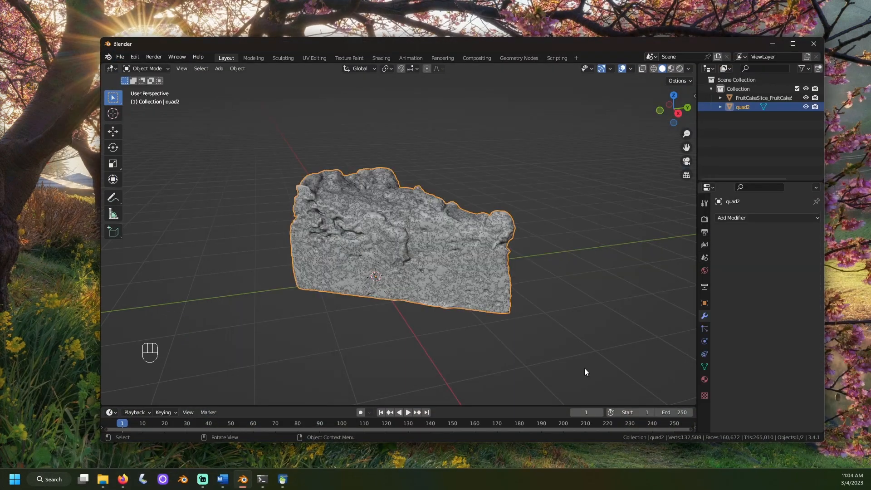
{"action": "key", "text": "g"}
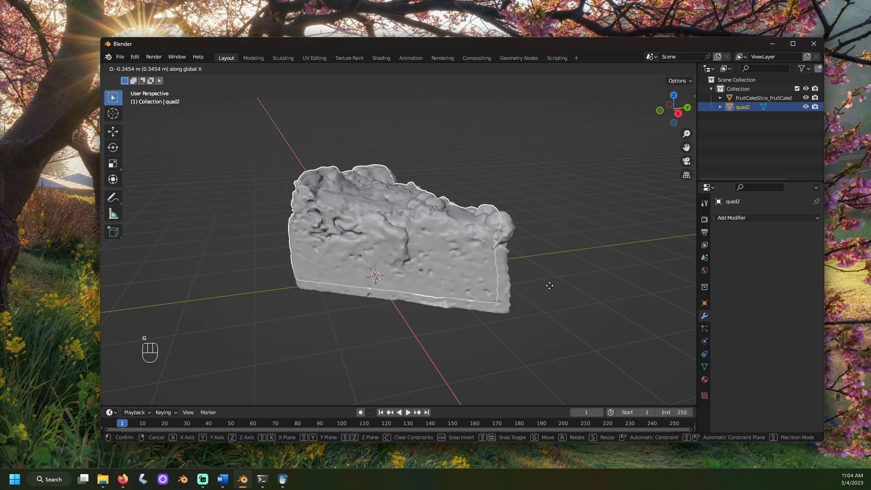
{"action": "key", "text": "y"}
{"action": "left_click", "coordinate": [394, 304]}
{"action": "left_click", "coordinate": [437, 328]}
- Open both cake slices together in Edit Mode and compare their topology
{"action": "middle_click_drag", "start_coordinate": [437, 328], "coordinate": [308, 294]}
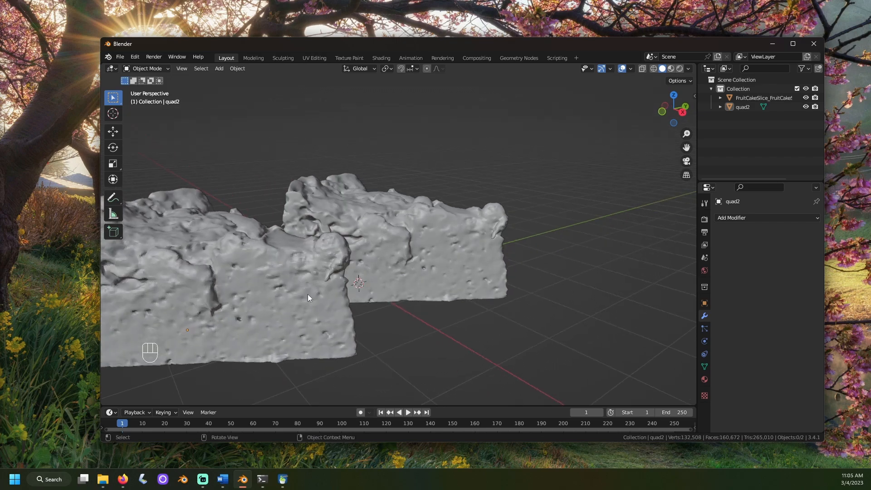
{"action": "left_click", "coordinate": [308, 294]}
{"action": "left_click", "coordinate": [398, 268], "text": "shift"}
{"action": "key", "text": "Tab"}
{"action": "middle_click_drag", "start_coordinate": [399, 268], "coordinate": [463, 225]}
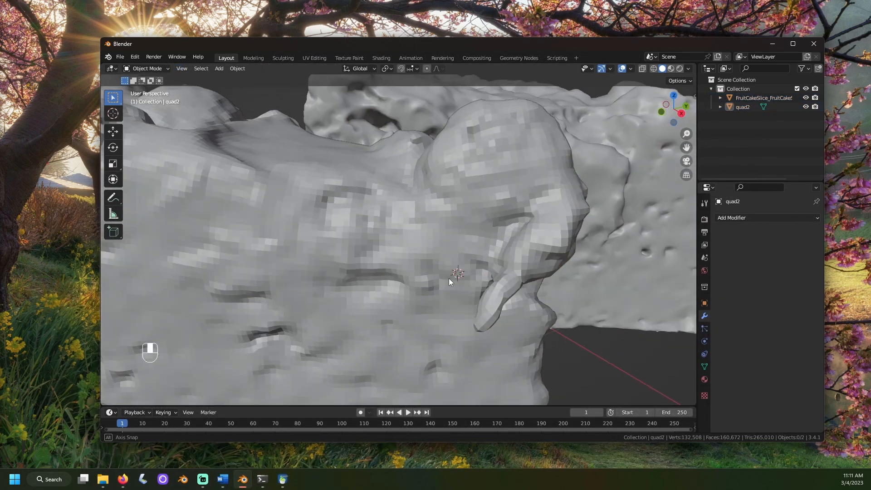
- Apply Shade Smooth to all faces of the quad2 slice in Edit Mode, return to Object Mode and inspect the surface
{"action": "middle_click_drag", "start_coordinate": [448, 278], "coordinate": [449, 278]}
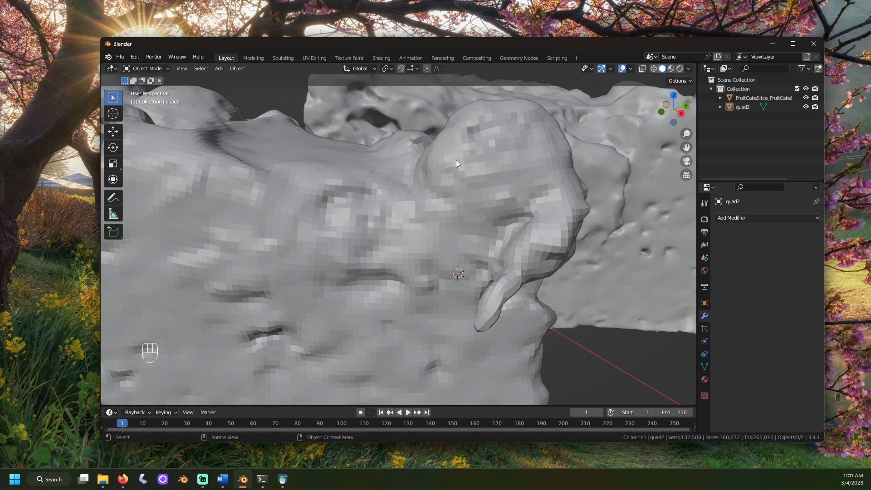
{"action": "scroll", "coordinate": [586, 234], "scroll_direction": "down", "scroll_amount": 10}
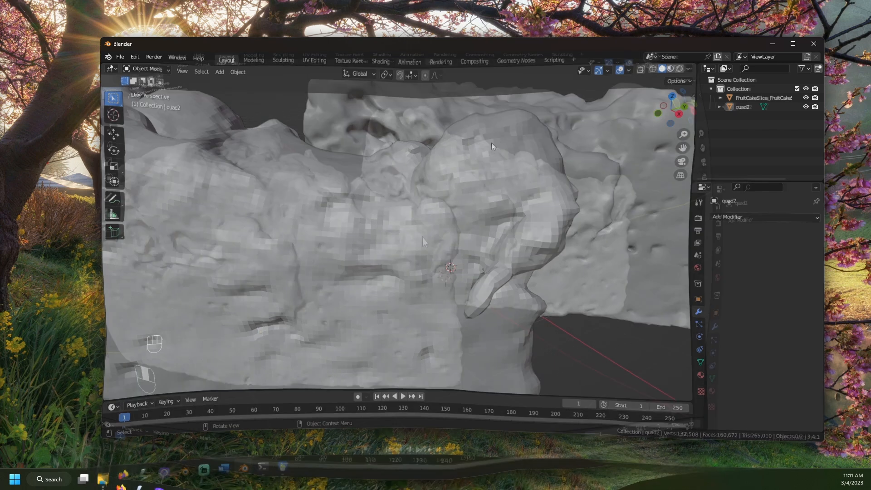
{"action": "left_click", "coordinate": [399, 218]}
{"action": "key", "text": "Tab"}
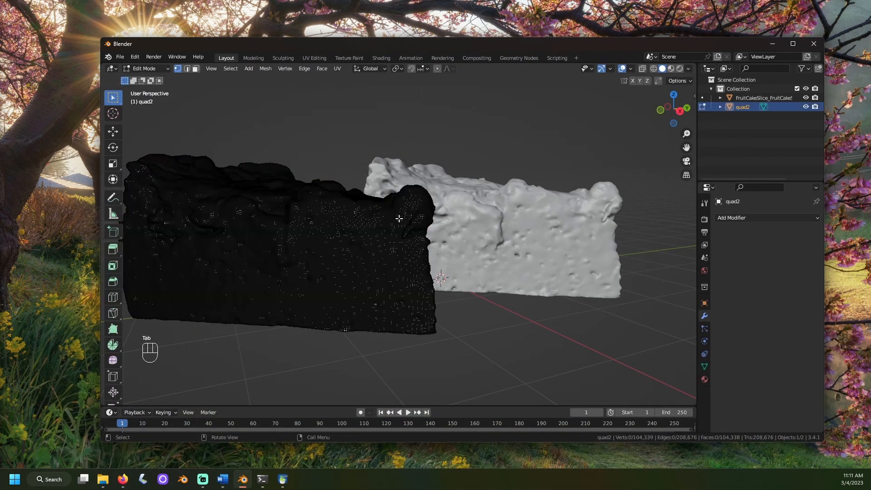
{"action": "key", "text": "a"}
{"action": "left_click", "coordinate": [321, 68]}
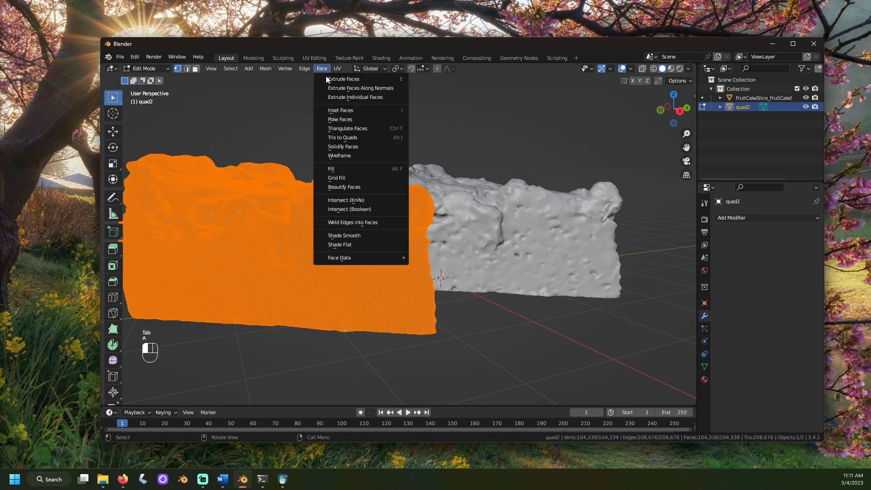
{"action": "left_click", "coordinate": [369, 235]}
{"action": "key", "text": "Tab"}
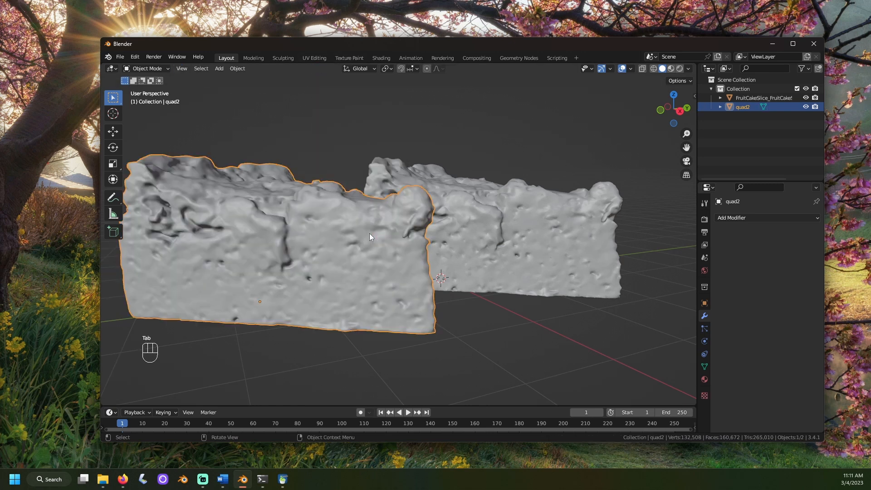
{"action": "left_click", "coordinate": [589, 320]}
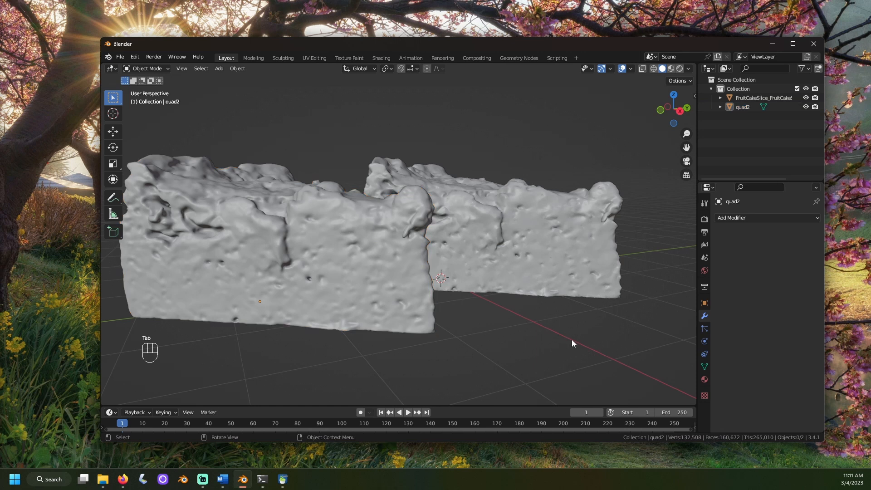
{"action": "scroll", "coordinate": [569, 336], "scroll_direction": "up", "scroll_amount": 4}
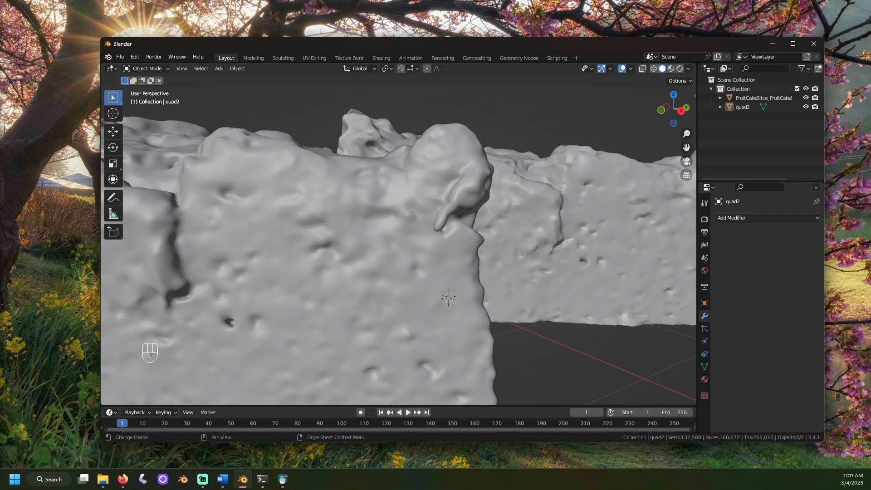
{"action": "scroll", "coordinate": [404, 219], "scroll_direction": "down", "scroll_amount": 4}
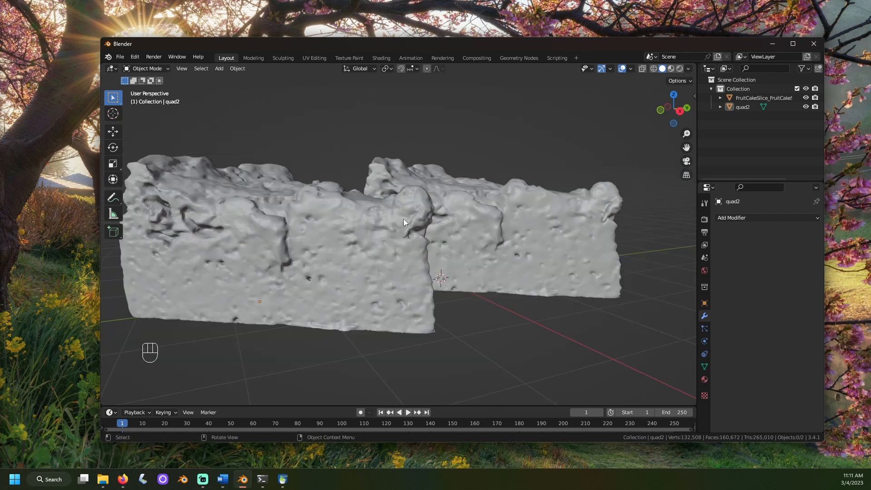